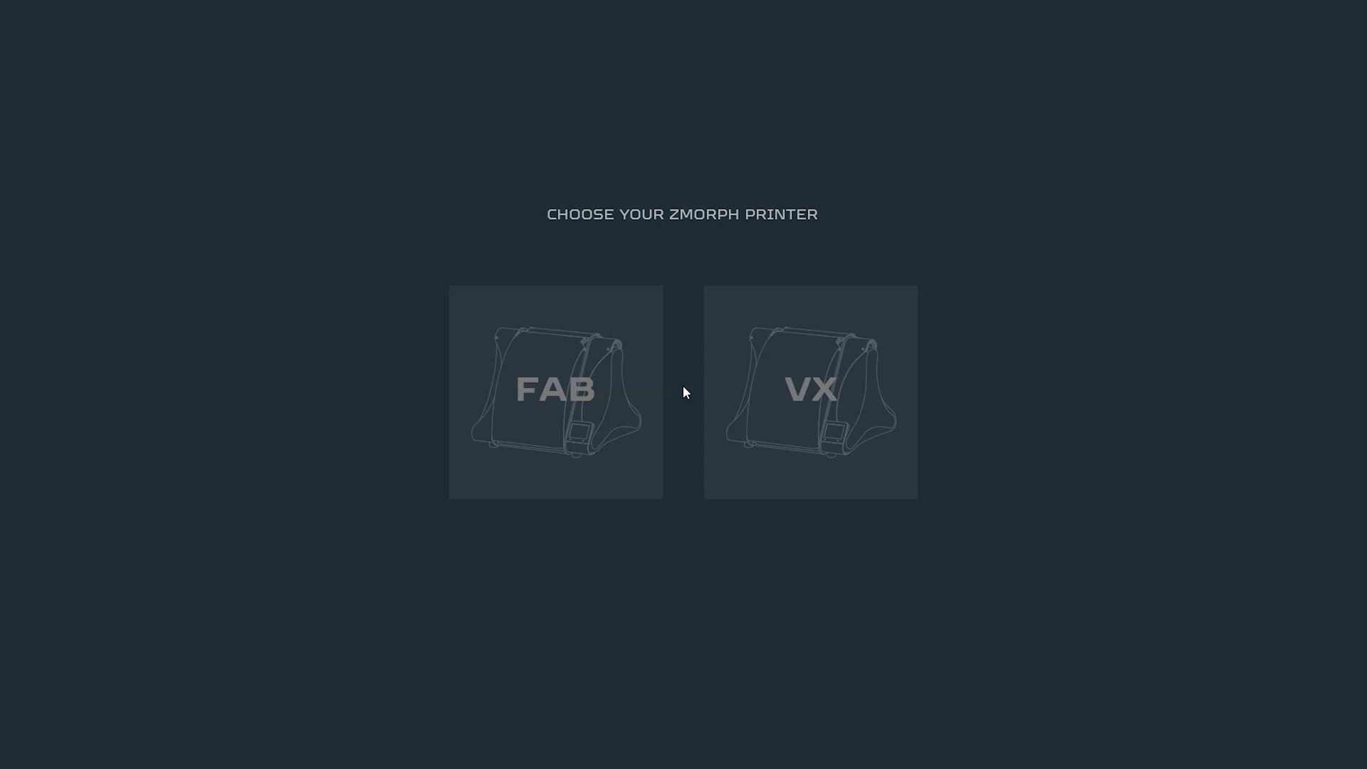
Step: Choose the FAB printer with the dual extruder toolhead and start with the 0.4 mm nozzle
left_click(559, 394)
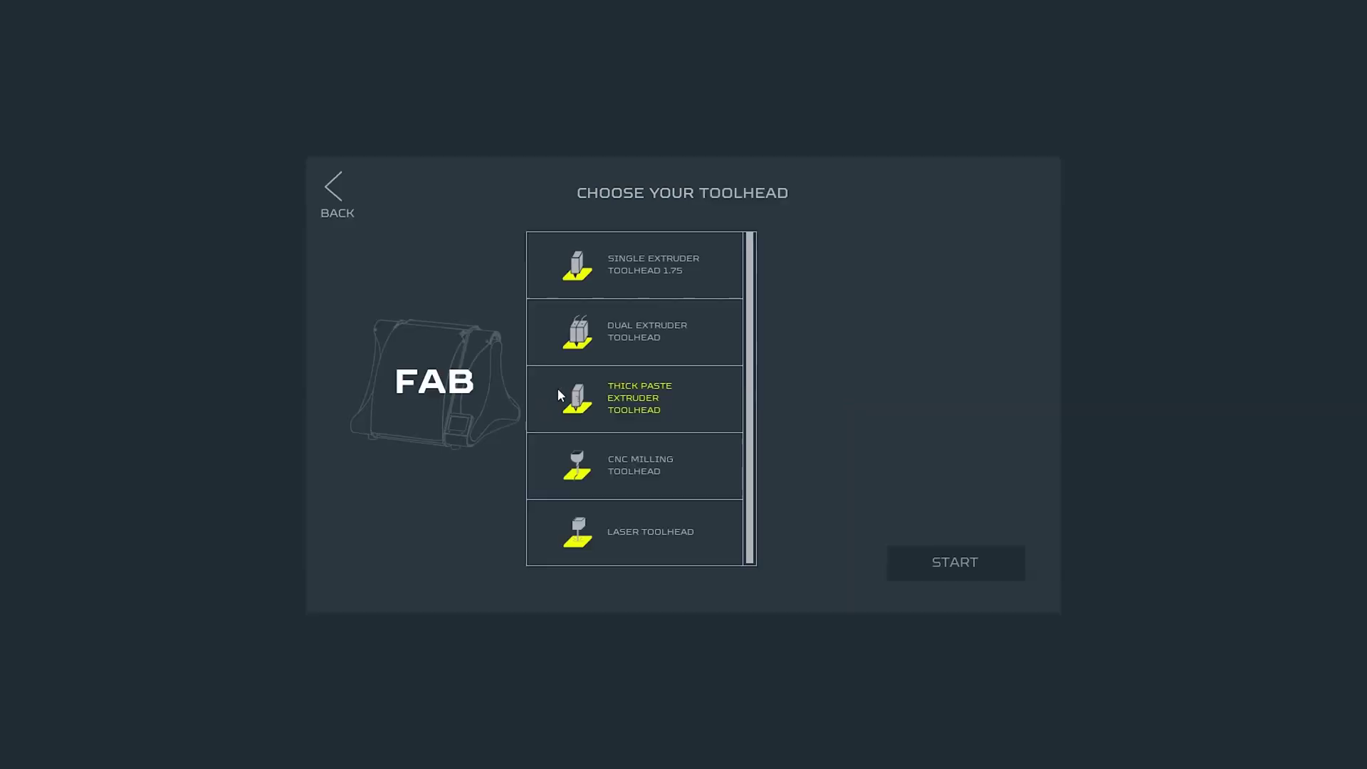
left_click(652, 343)
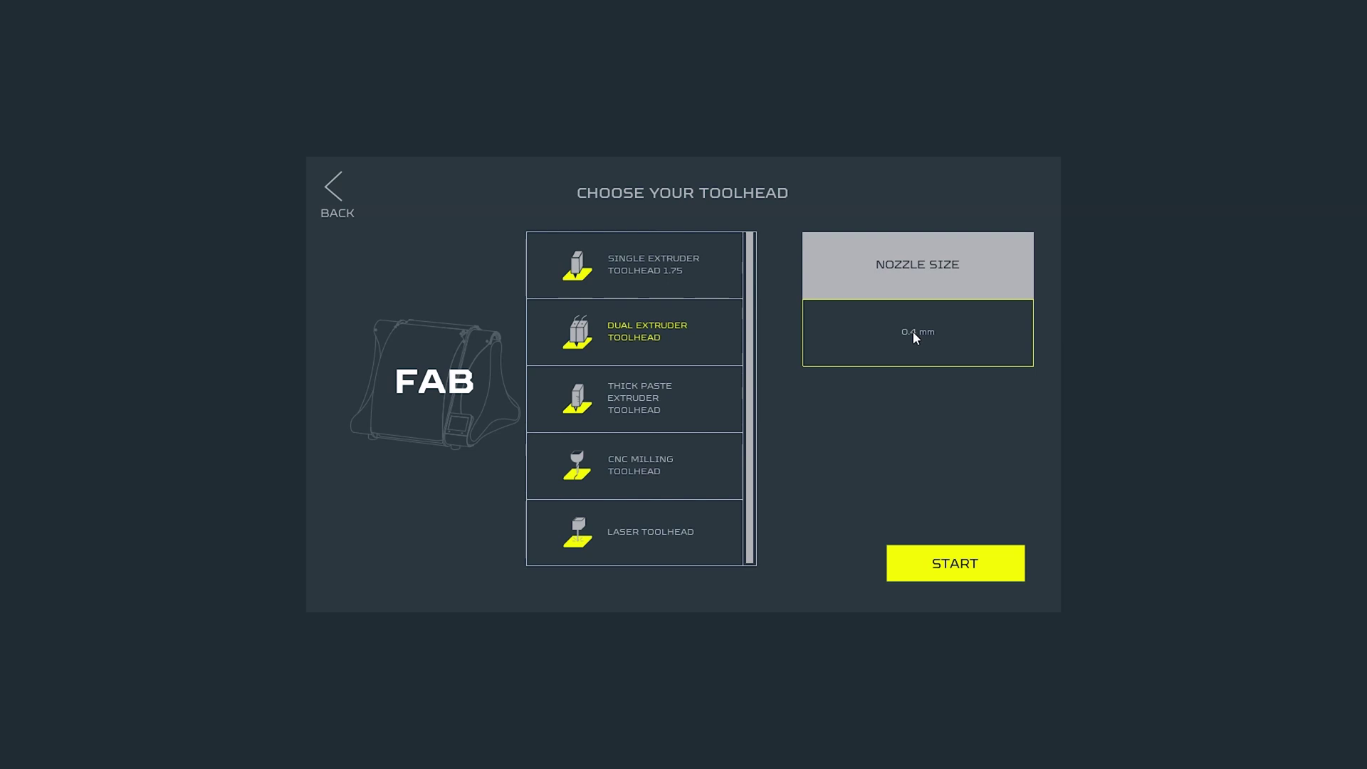
left_click(967, 567)
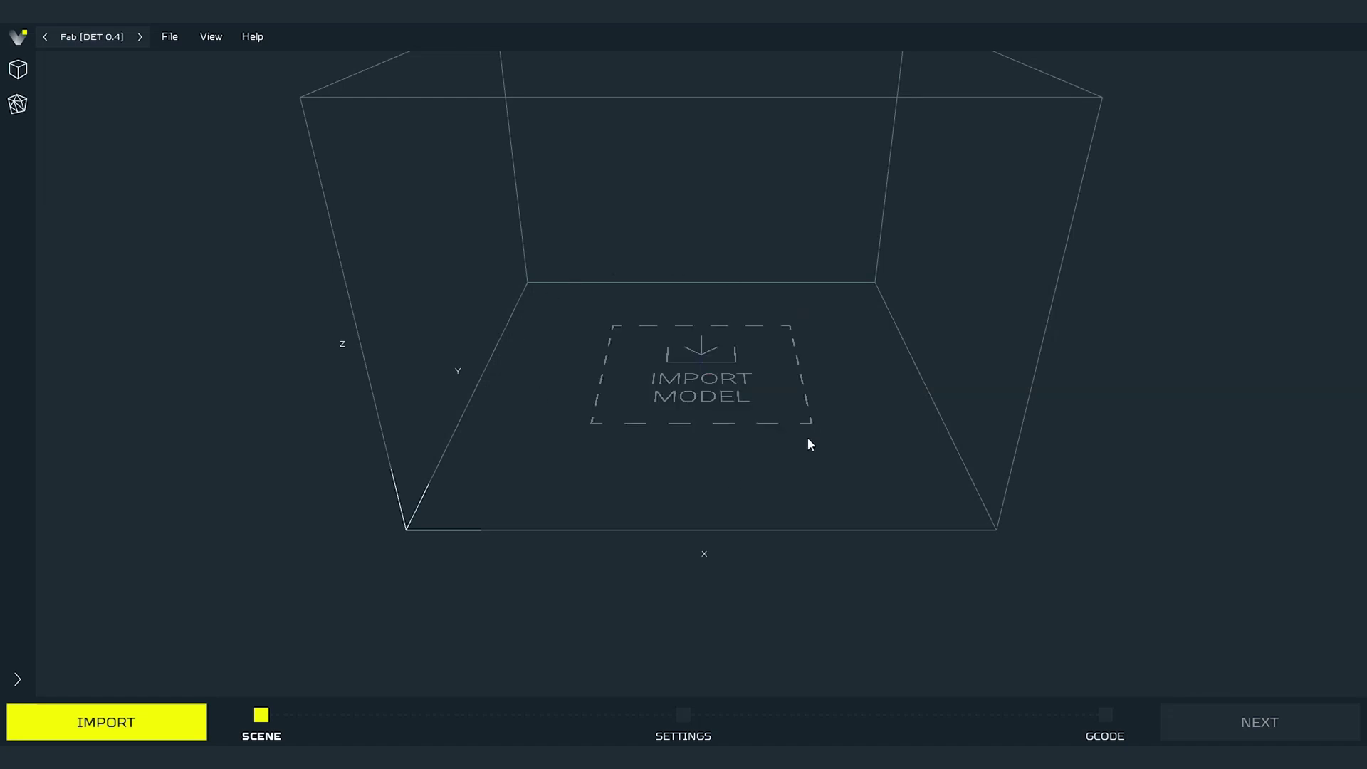
Step: Import motorboat.stl into the scene and proceed to the printing settings
left_click(719, 372)
left_click(445, 228)
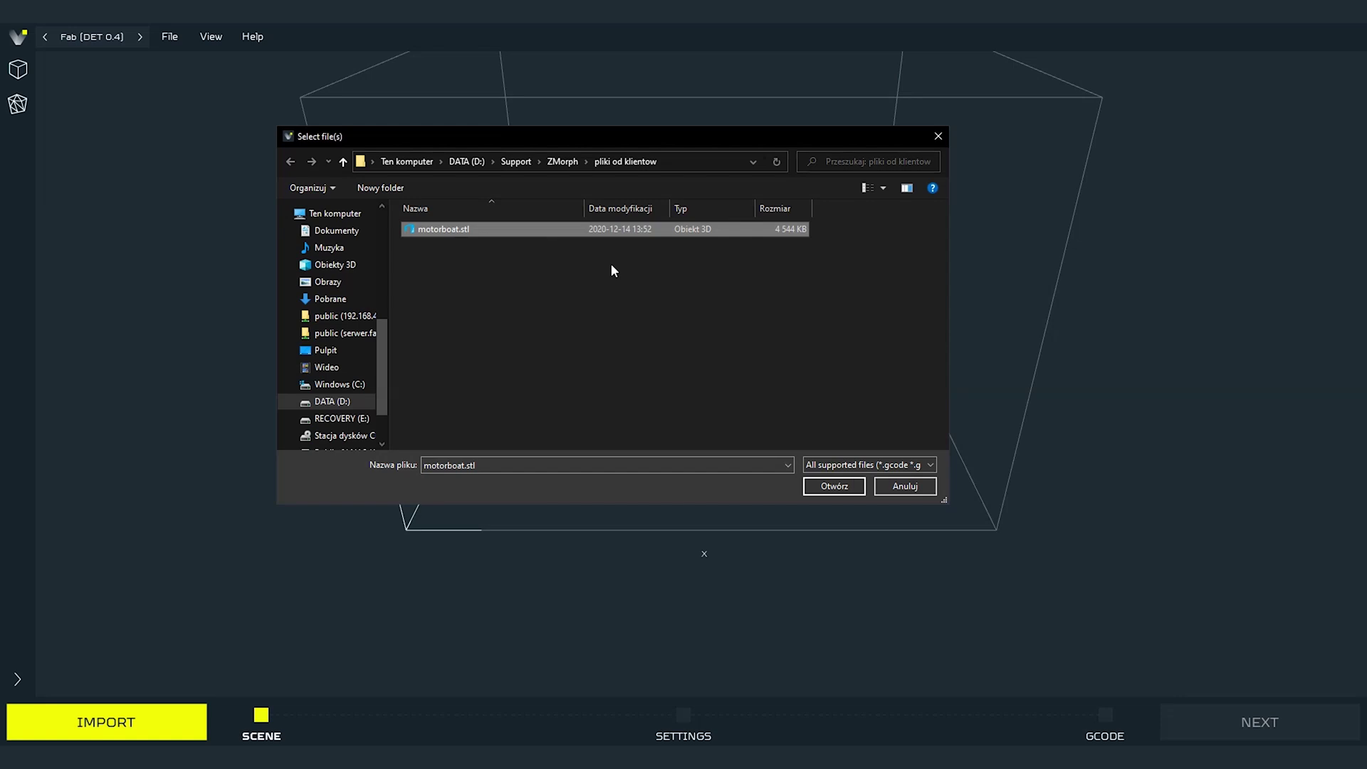
left_click(835, 487)
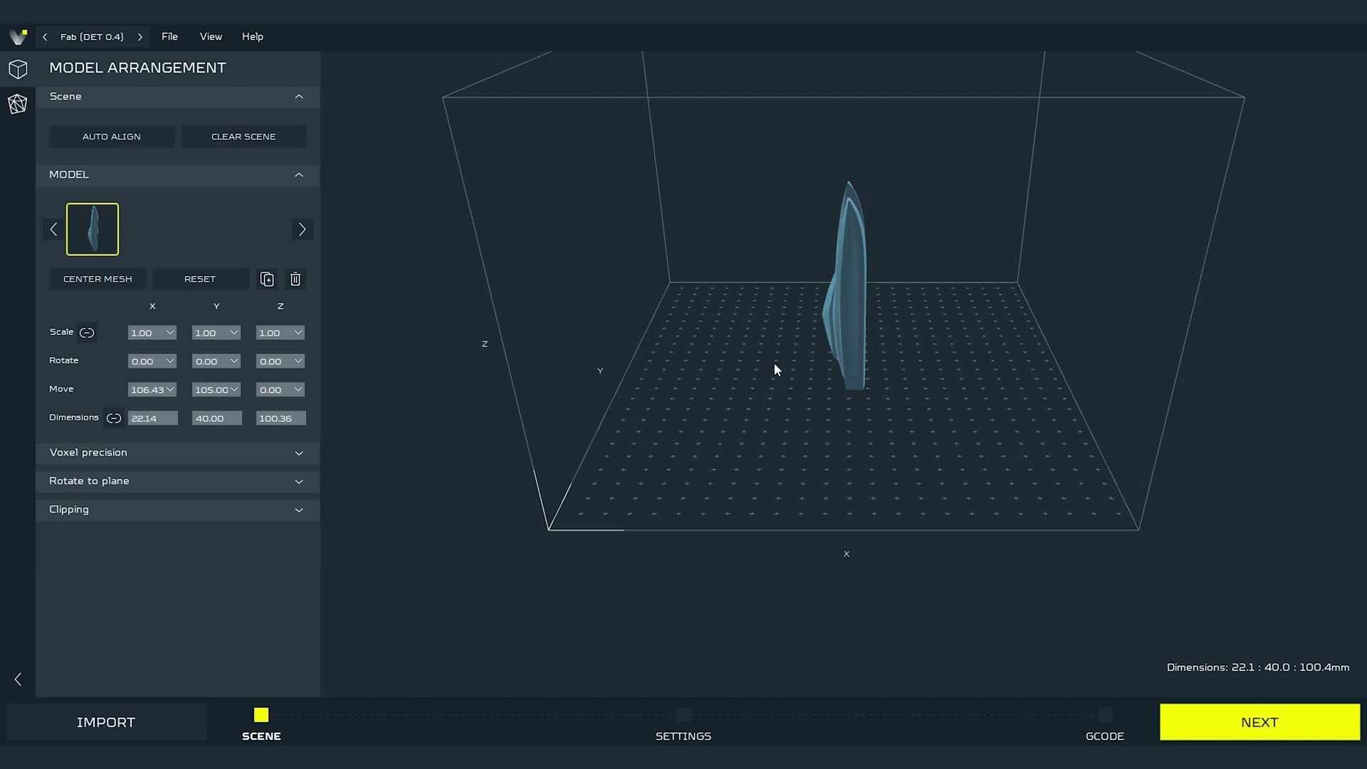
left_click(1224, 721)
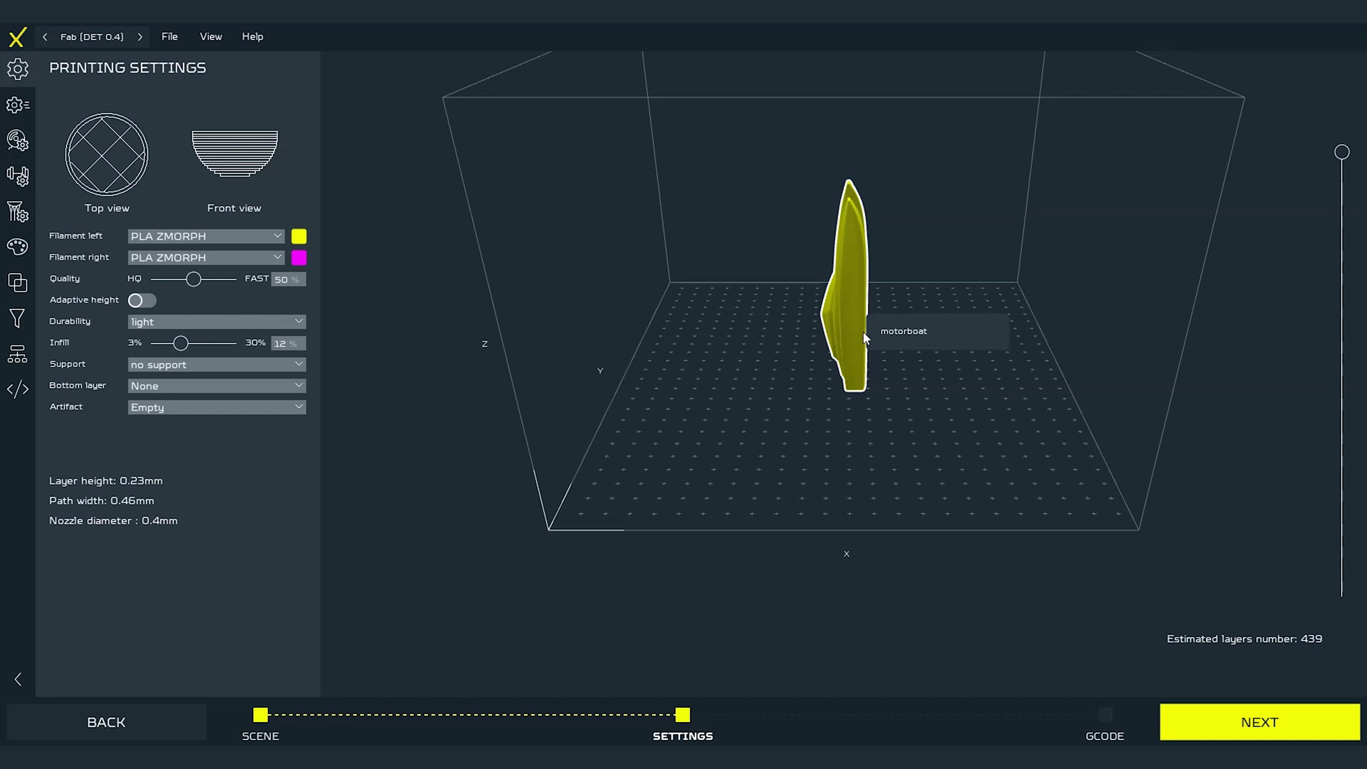
left_click(262, 239)
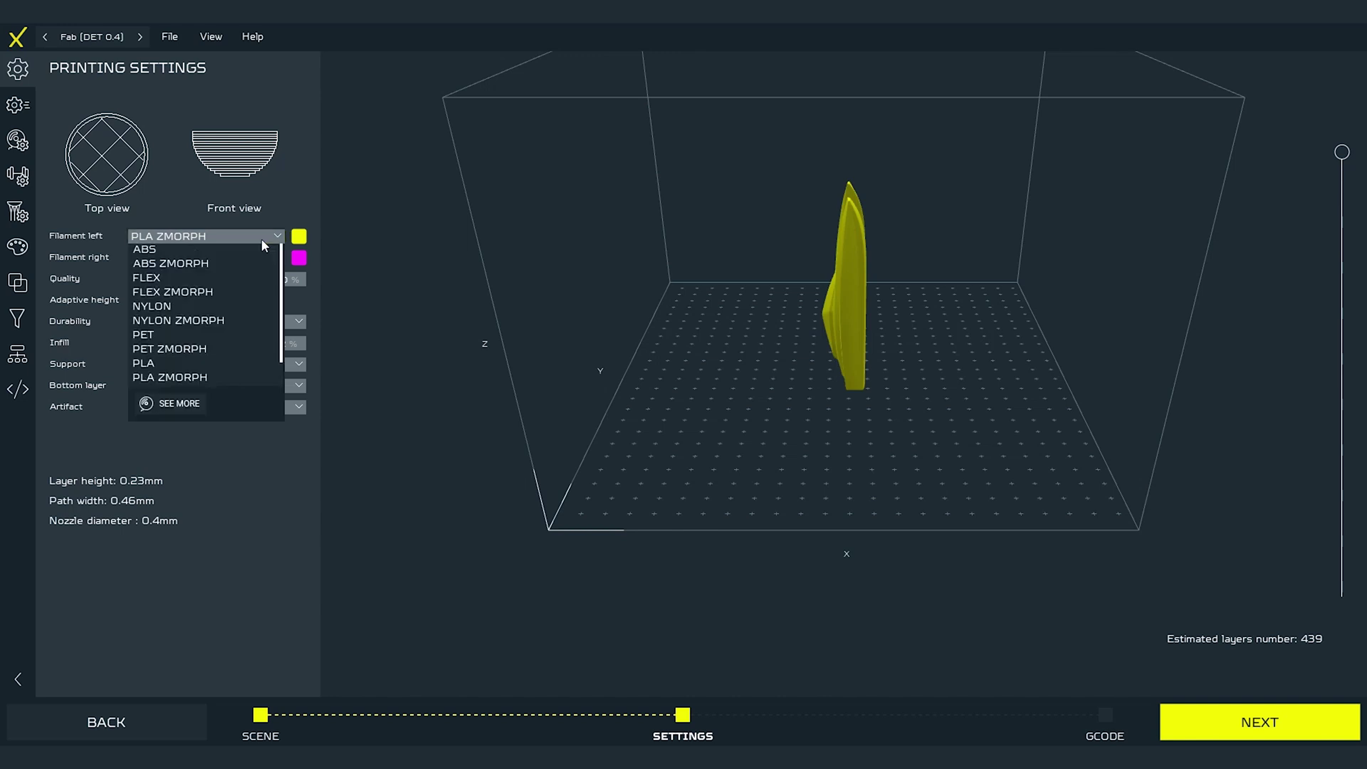
left_click(262, 238)
left_click(260, 258)
left_click(258, 258)
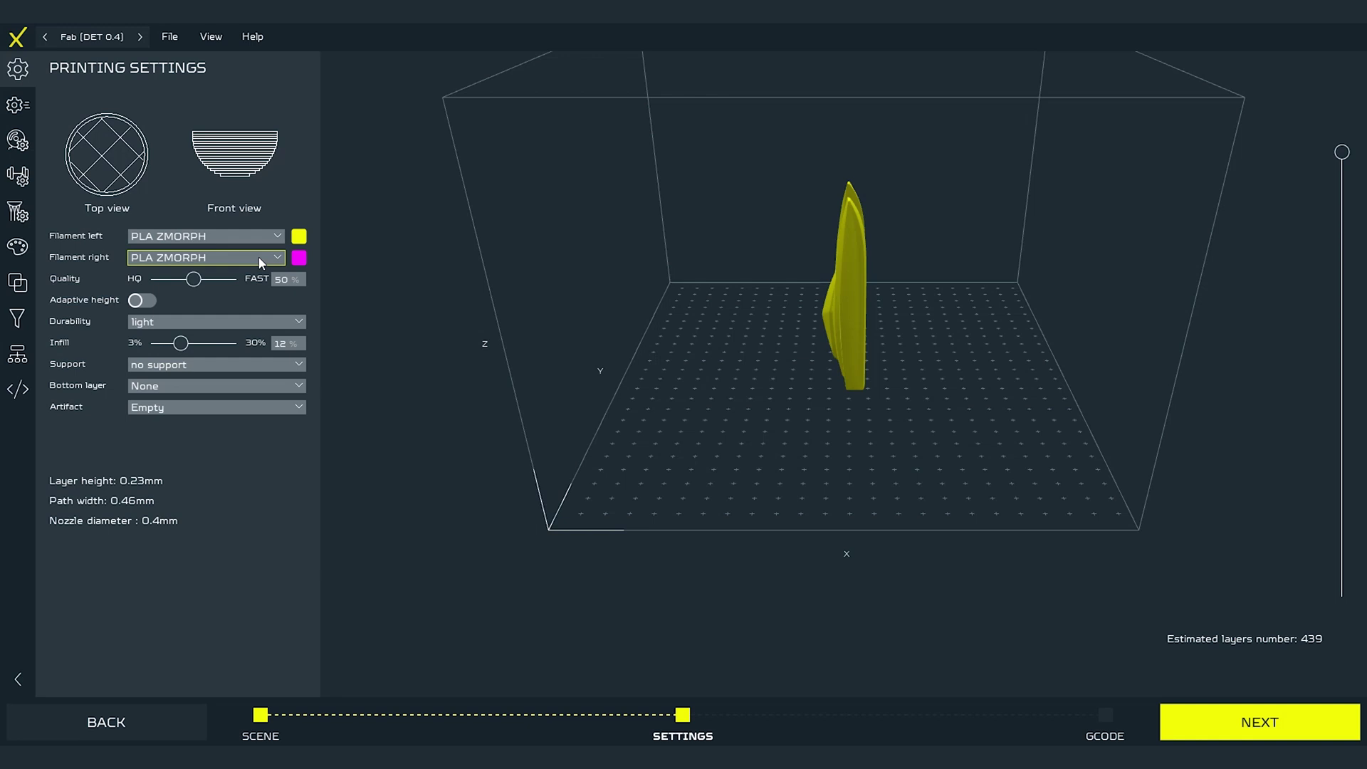
Step: Set the left filament color to red (#ff0e00) and the right filament color to blue (#0900ff)
left_click(299, 237)
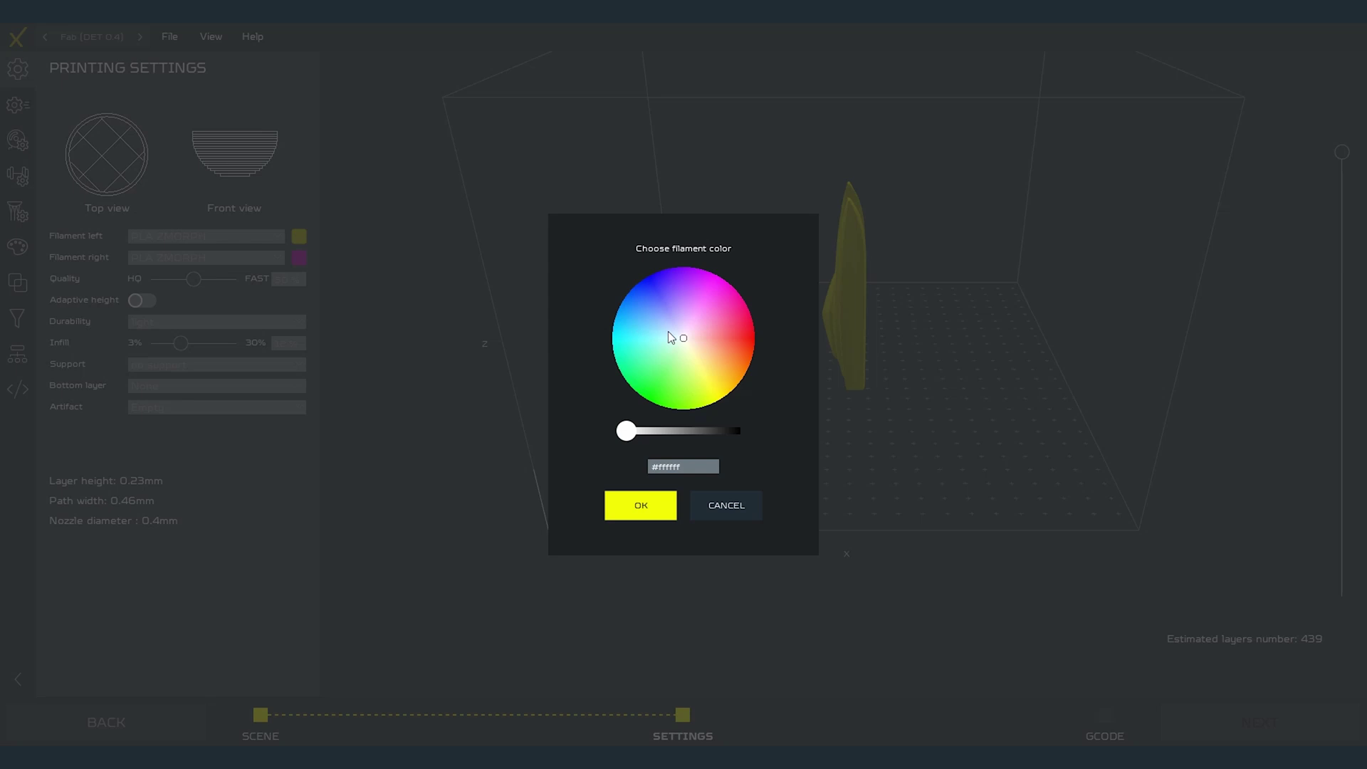
mouse_move(668, 331)
left_mouse_down()
mouse_move(728, 346)
mouse_move(736, 301)
mouse_move(685, 294)
mouse_move(669, 336)
mouse_move(756, 346)
left_mouse_up()
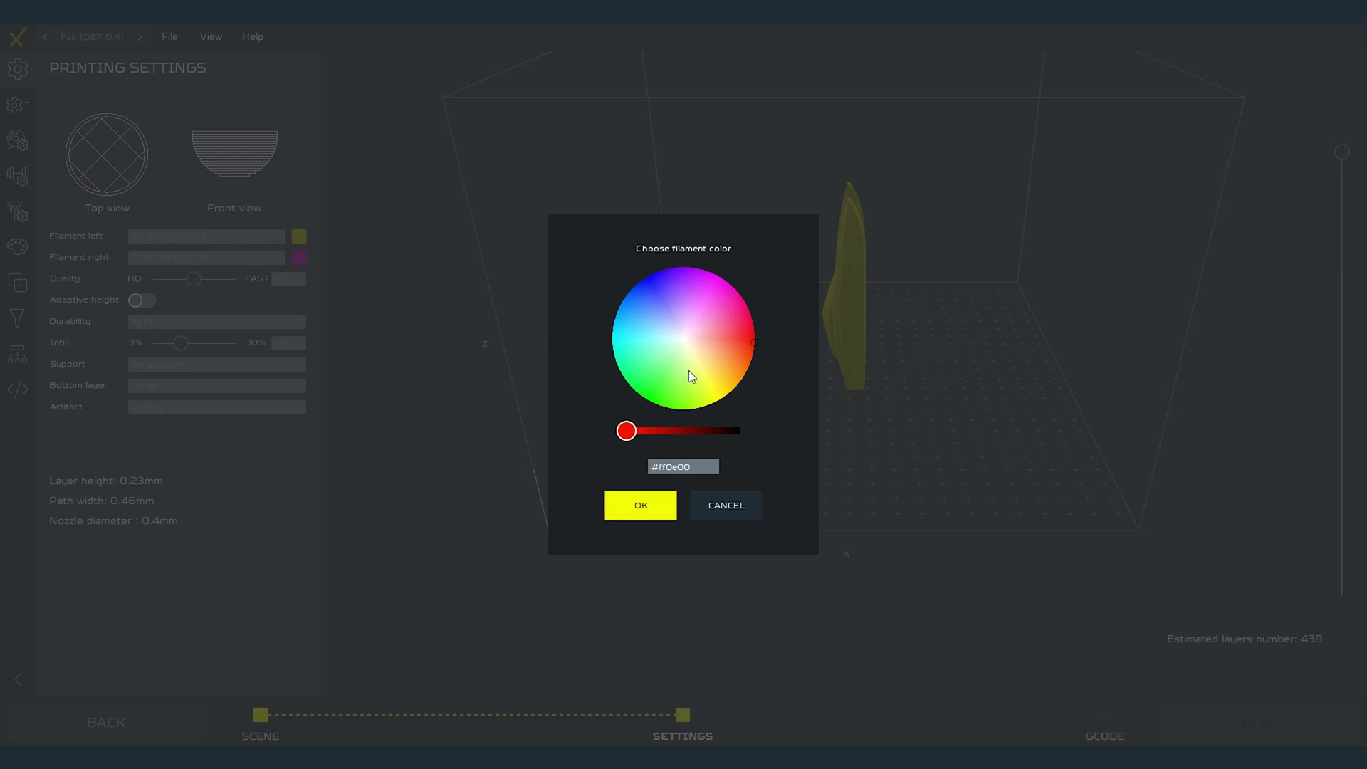
left_click(641, 506)
left_click(299, 259)
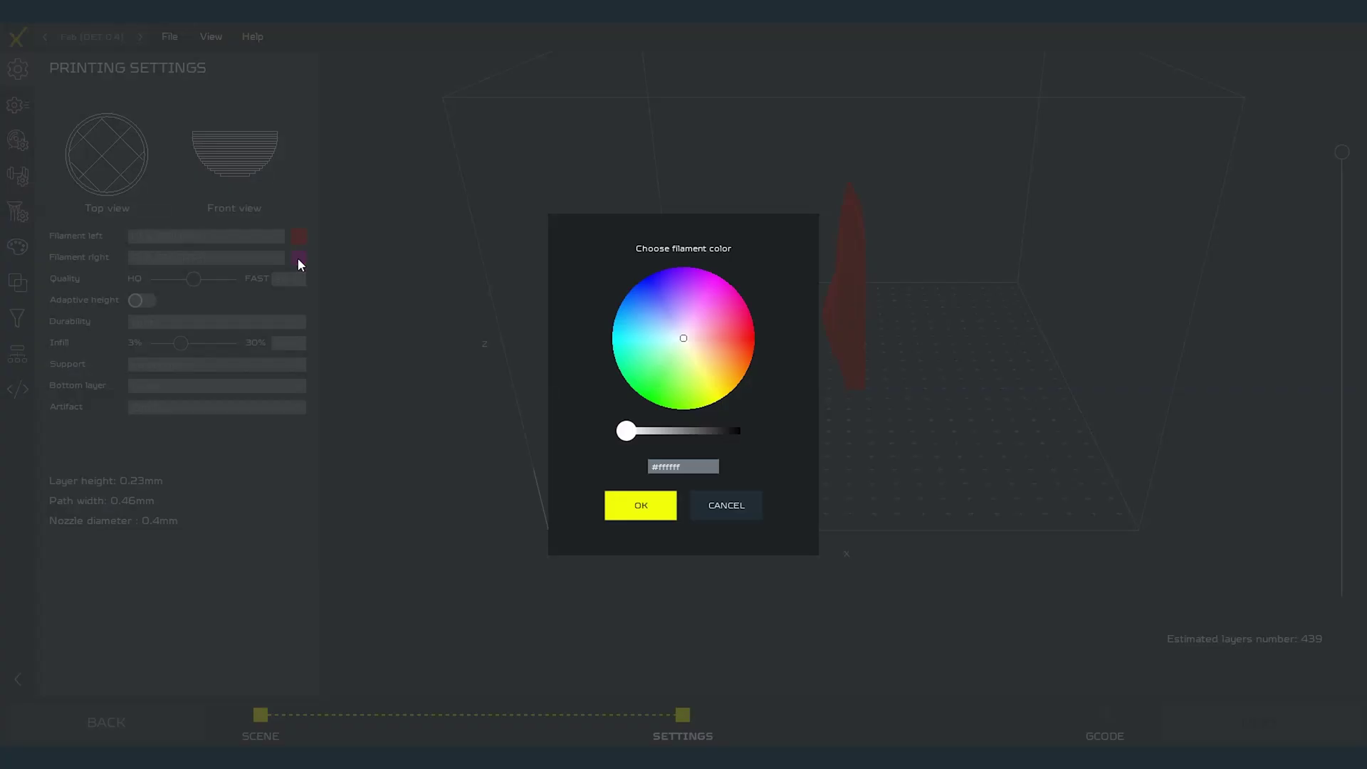
mouse_move(625, 345)
left_mouse_down()
mouse_move(656, 404)
mouse_move(651, 271)
left_mouse_up()
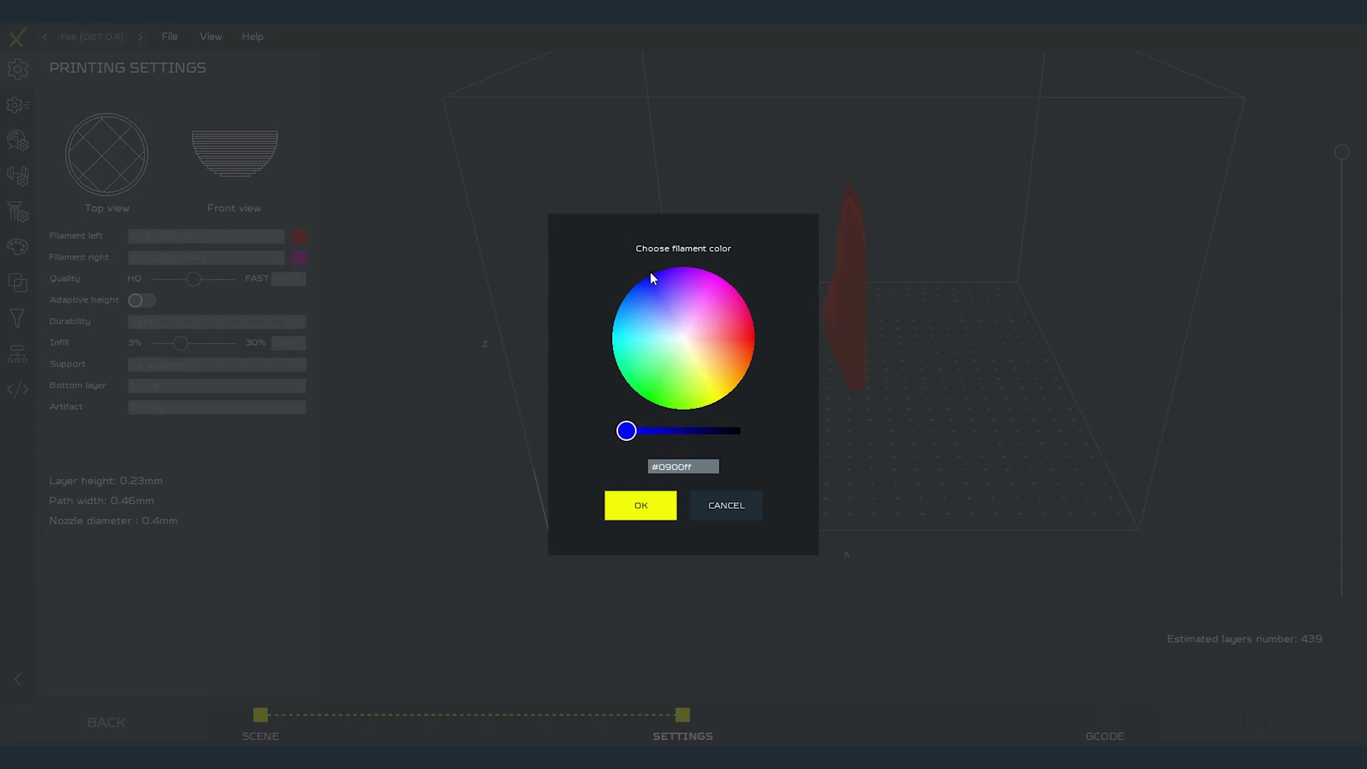
left_click(663, 500)
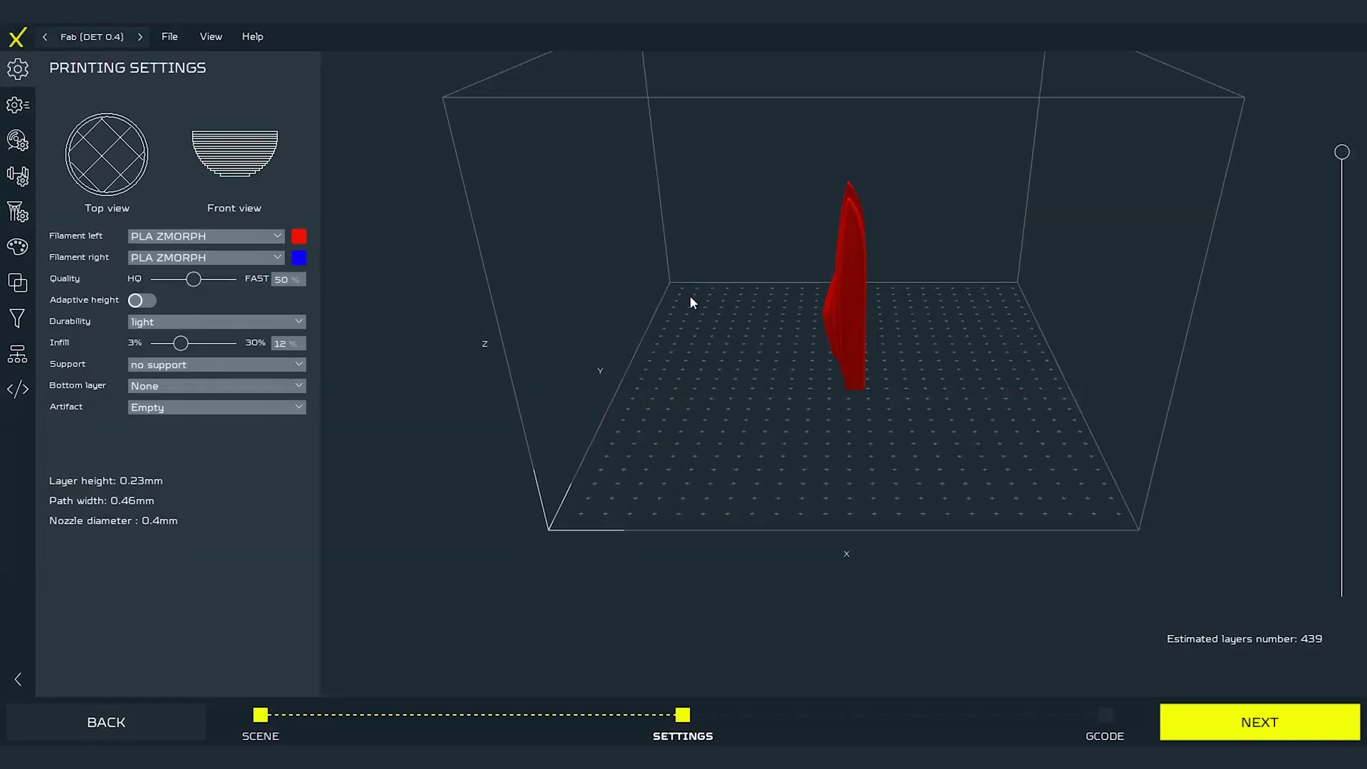
Step: Set the print quality to 36% and enable adaptive height
left_click_drag(691, 300, 805, 300)
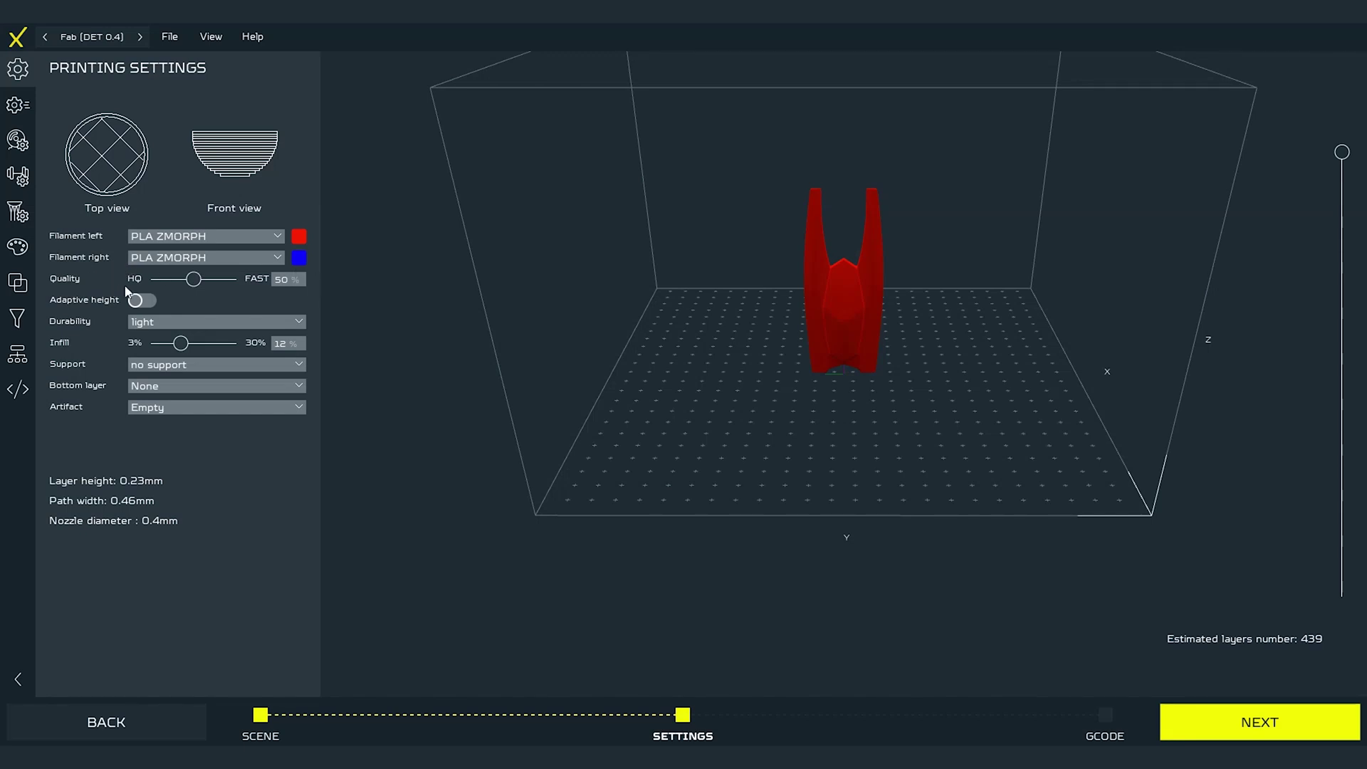
mouse_move(195, 283)
left_mouse_down()
mouse_move(149, 283)
mouse_move(250, 284)
mouse_move(184, 284)
left_mouse_up()
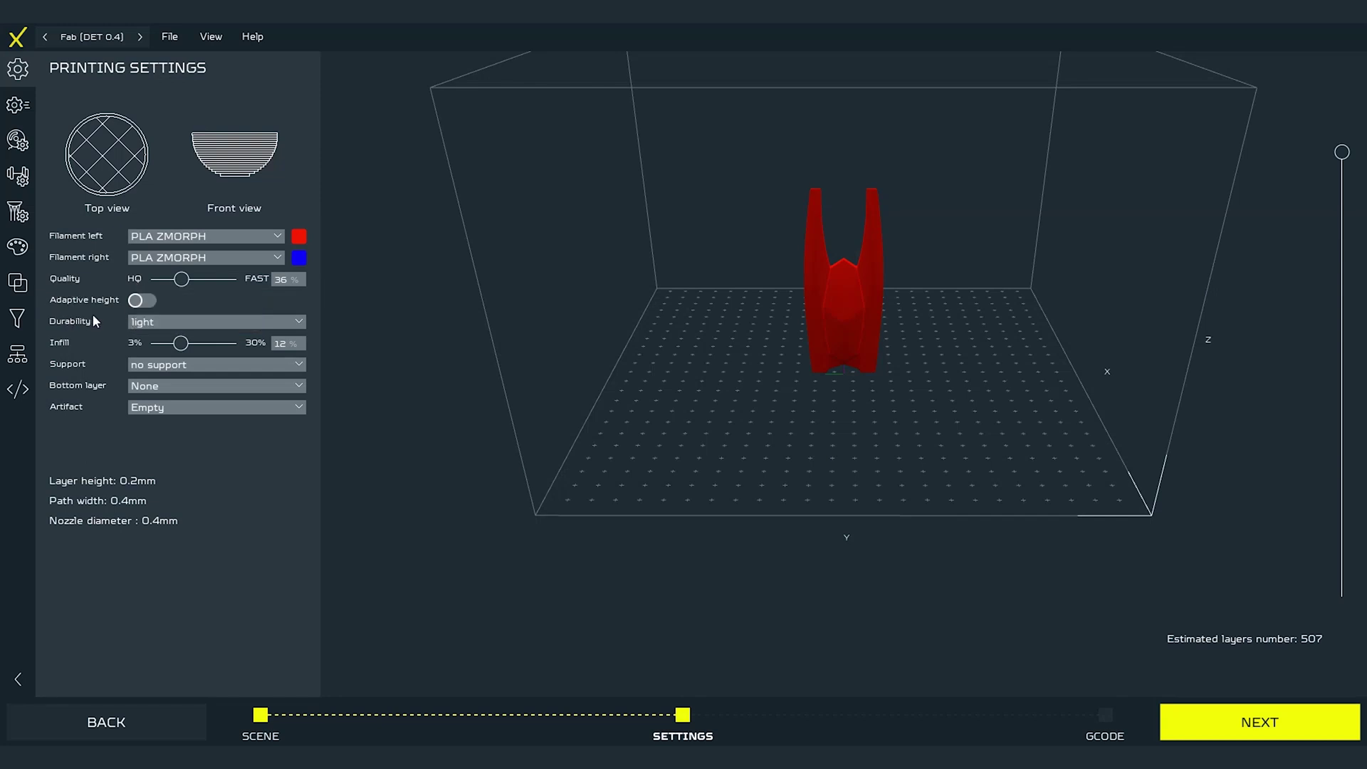
left_click(142, 300)
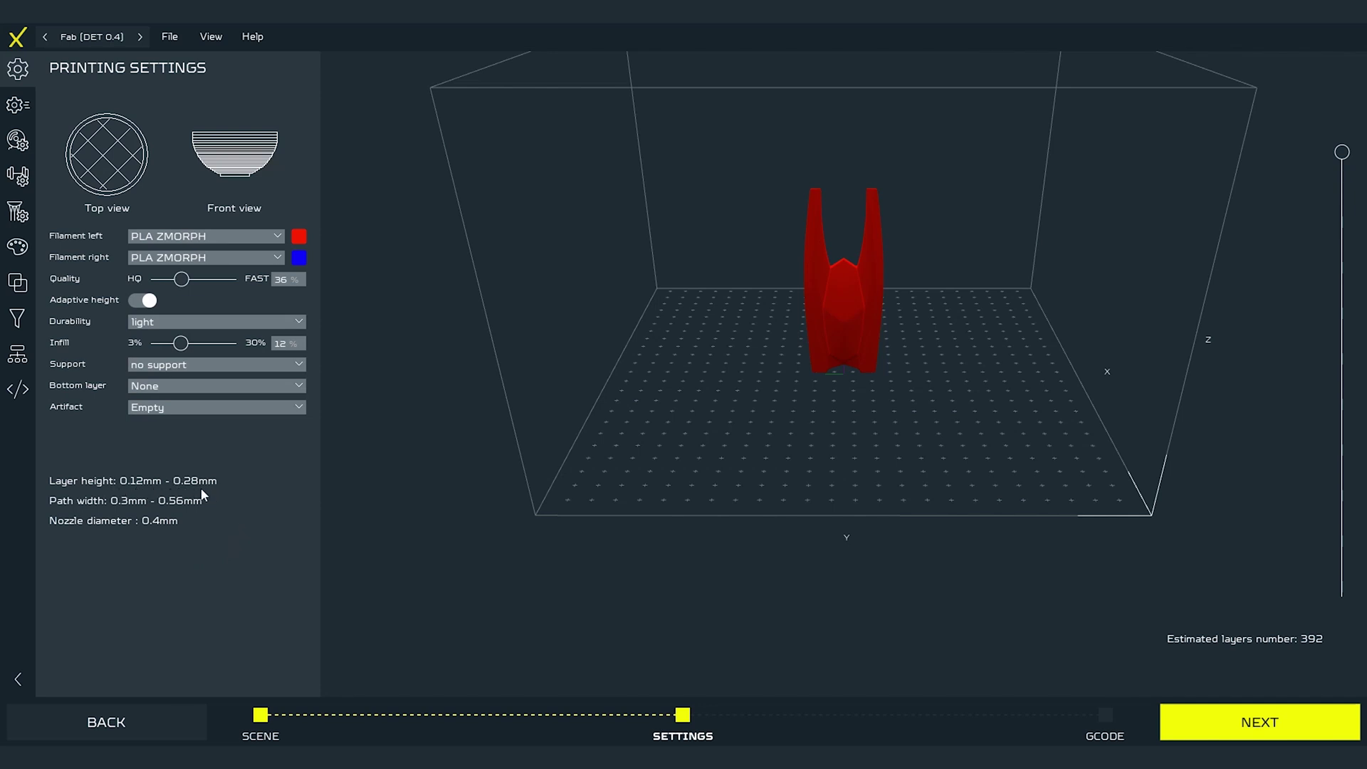
mouse_move(201, 495)
Step: Try the hollow and strong durability presets and return to the light preset
mouse_move(144, 328)
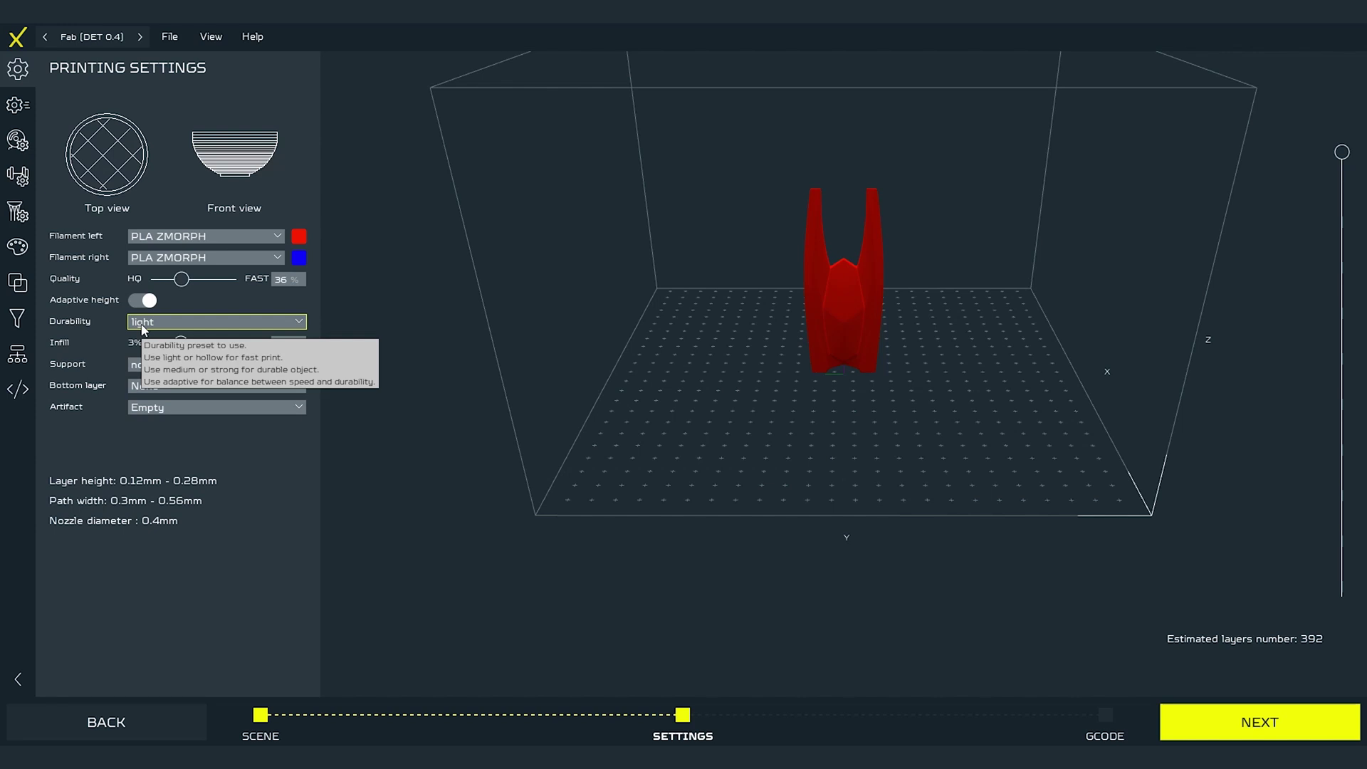
left_click(146, 325)
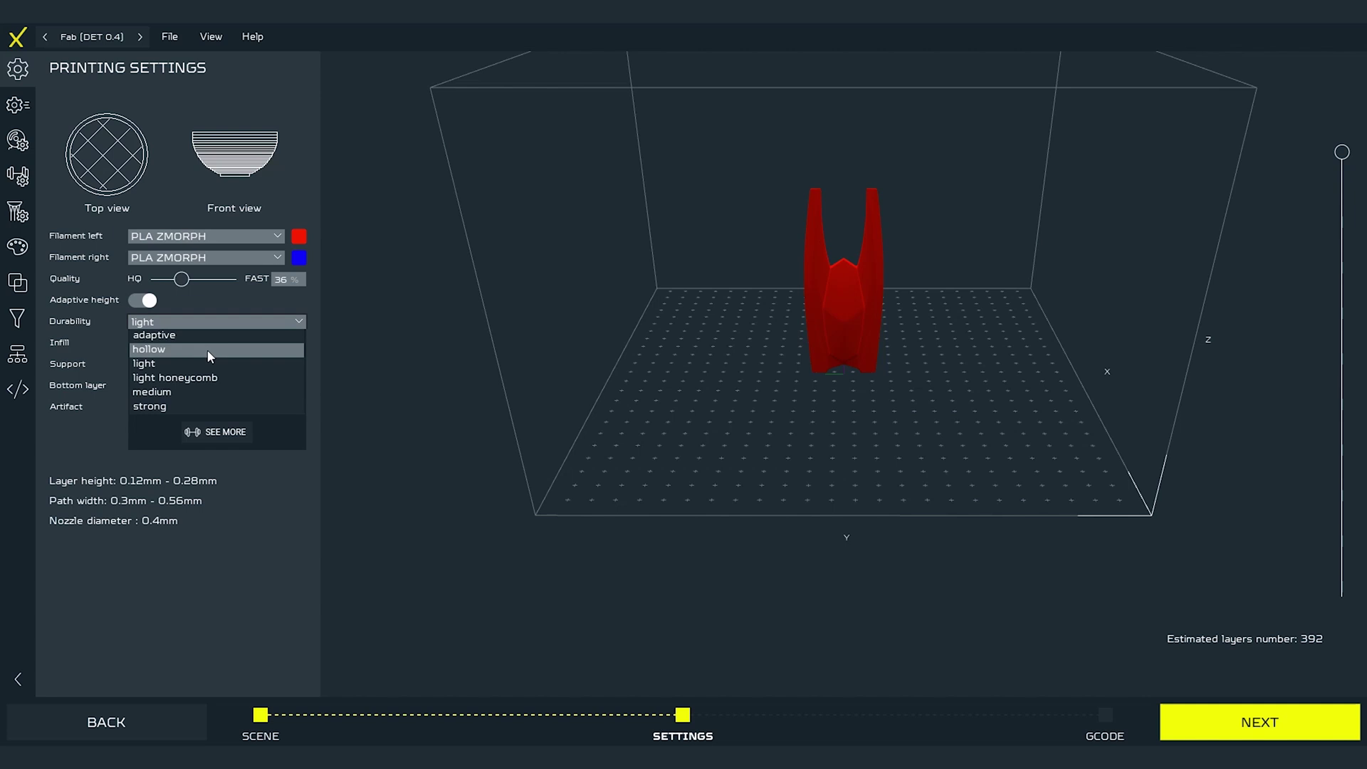
left_click(207, 349)
left_click(210, 322)
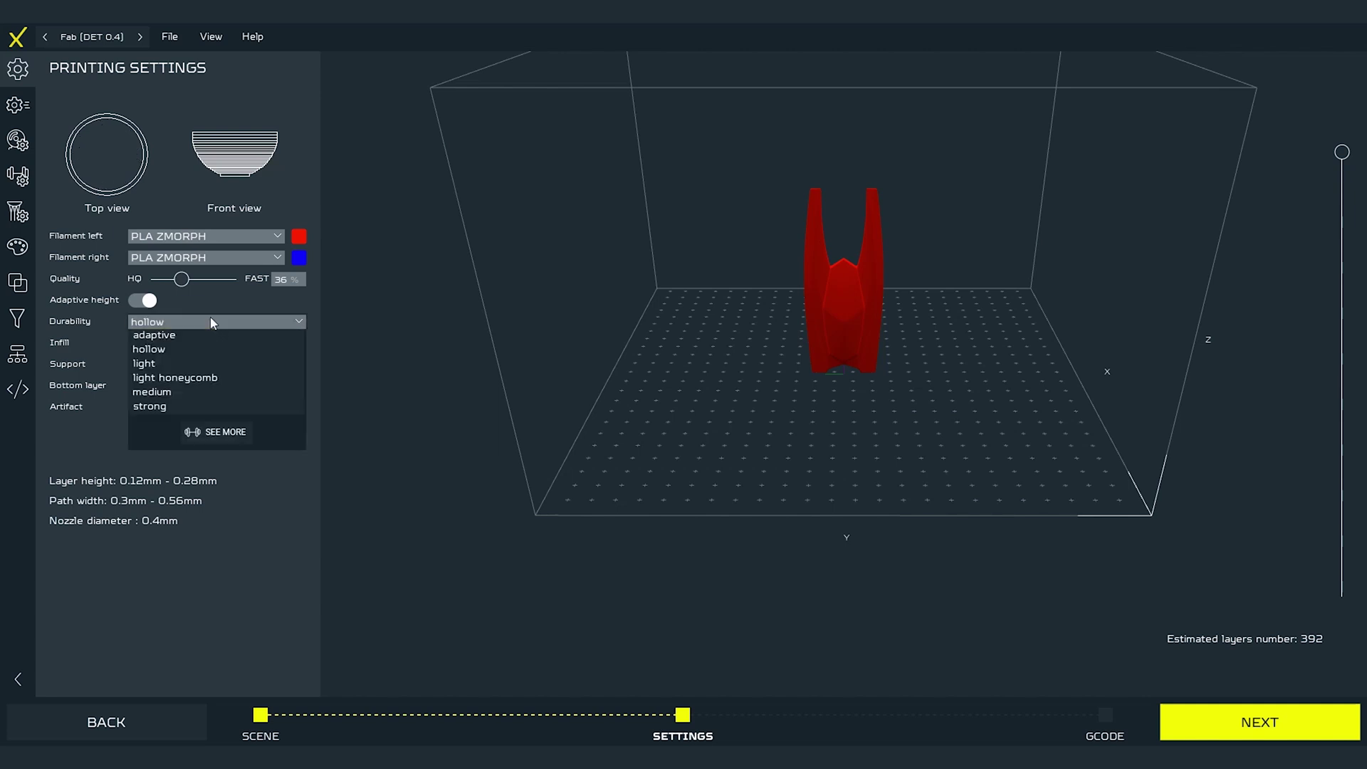
left_click(209, 407)
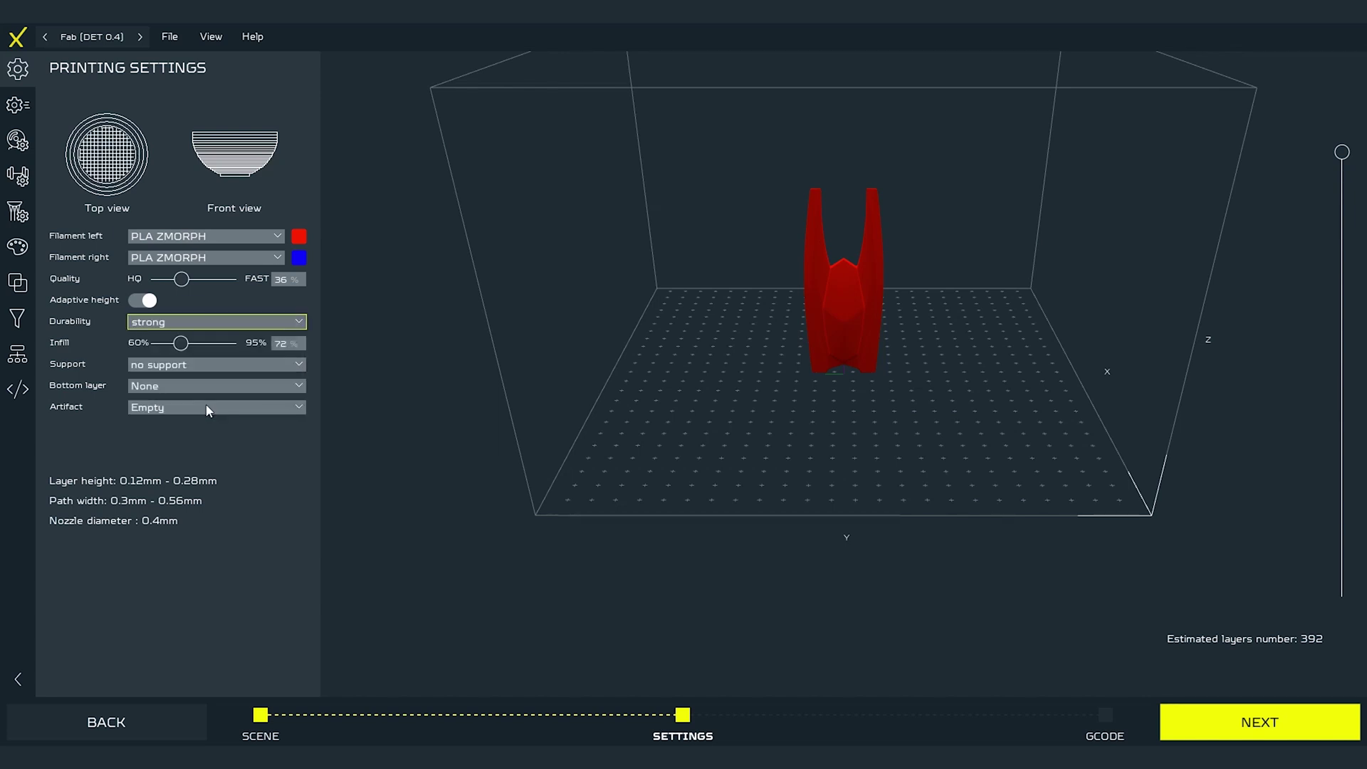
left_click(209, 324)
left_click(206, 364)
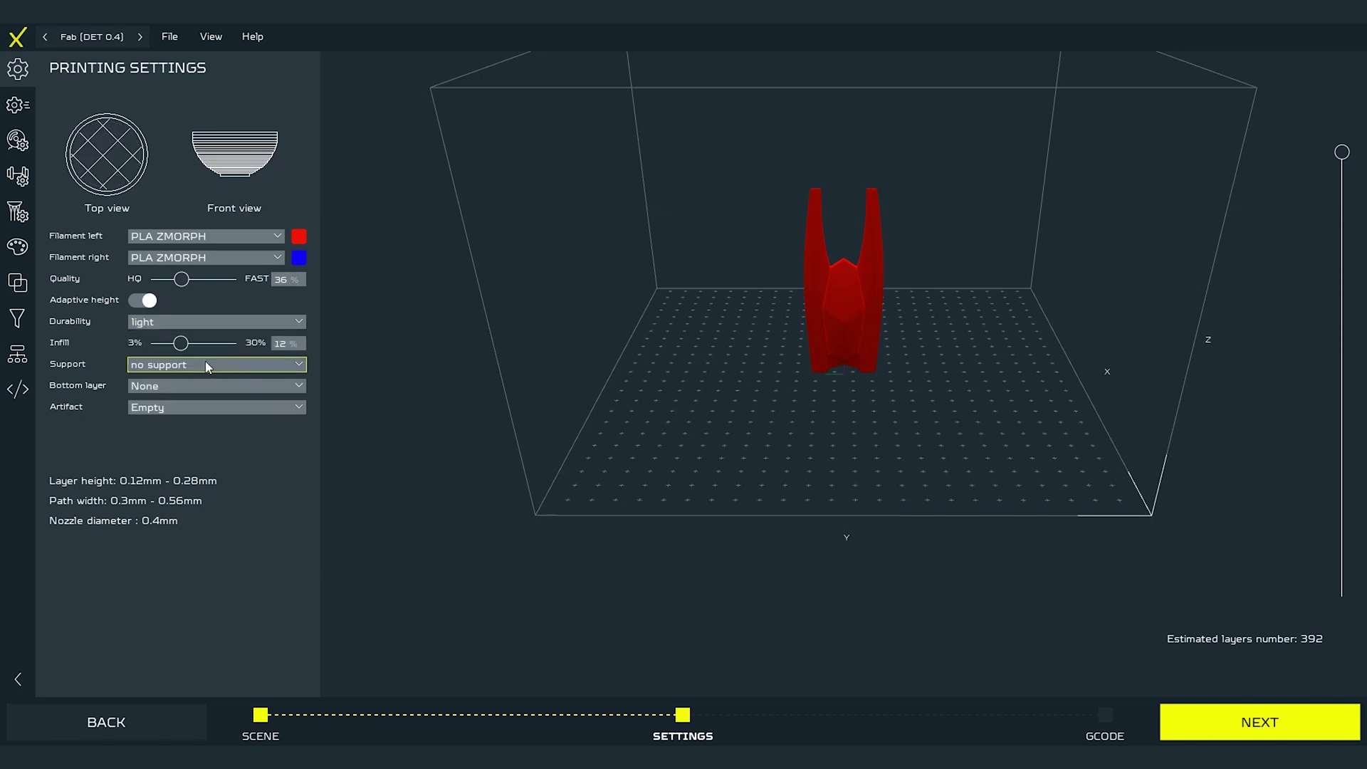
Step: Set the infill to 20% and choose light support
left_click_drag(187, 345, 206, 345)
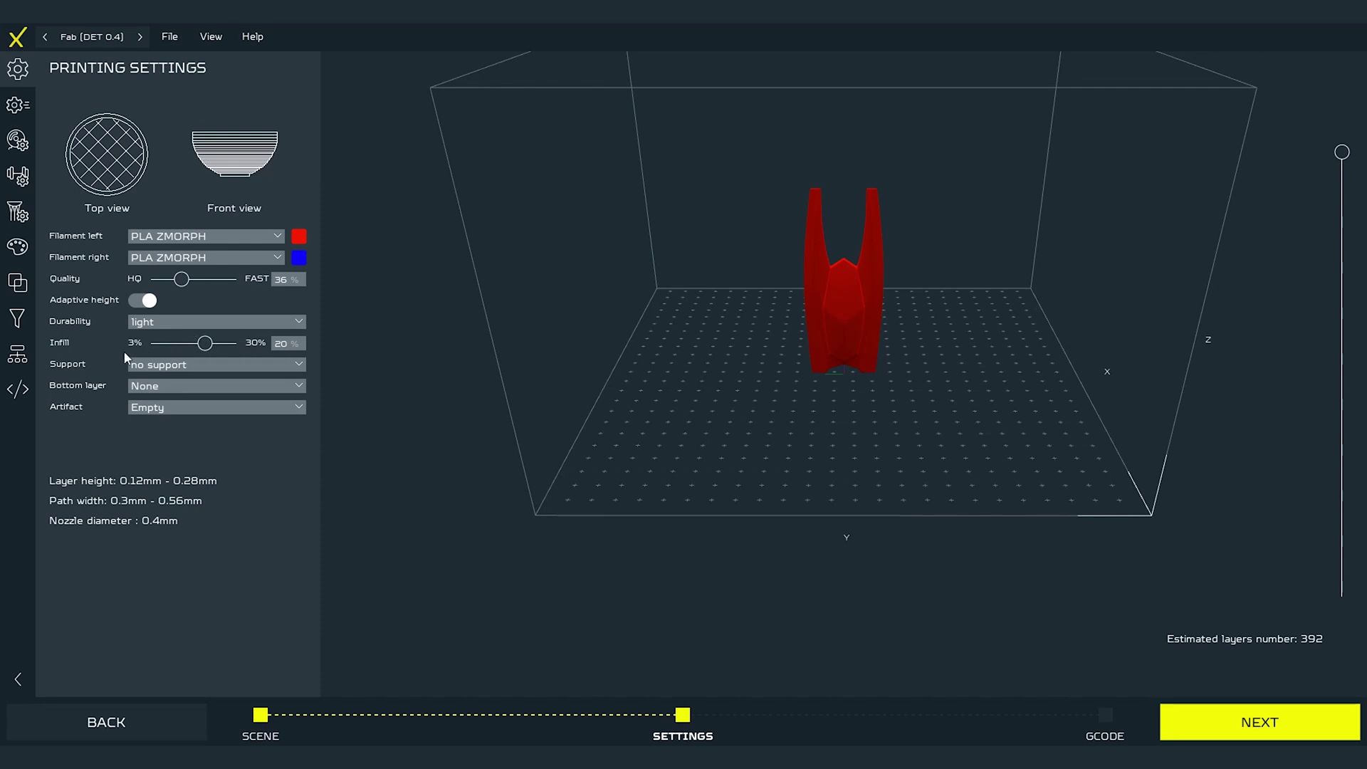
left_click(288, 366)
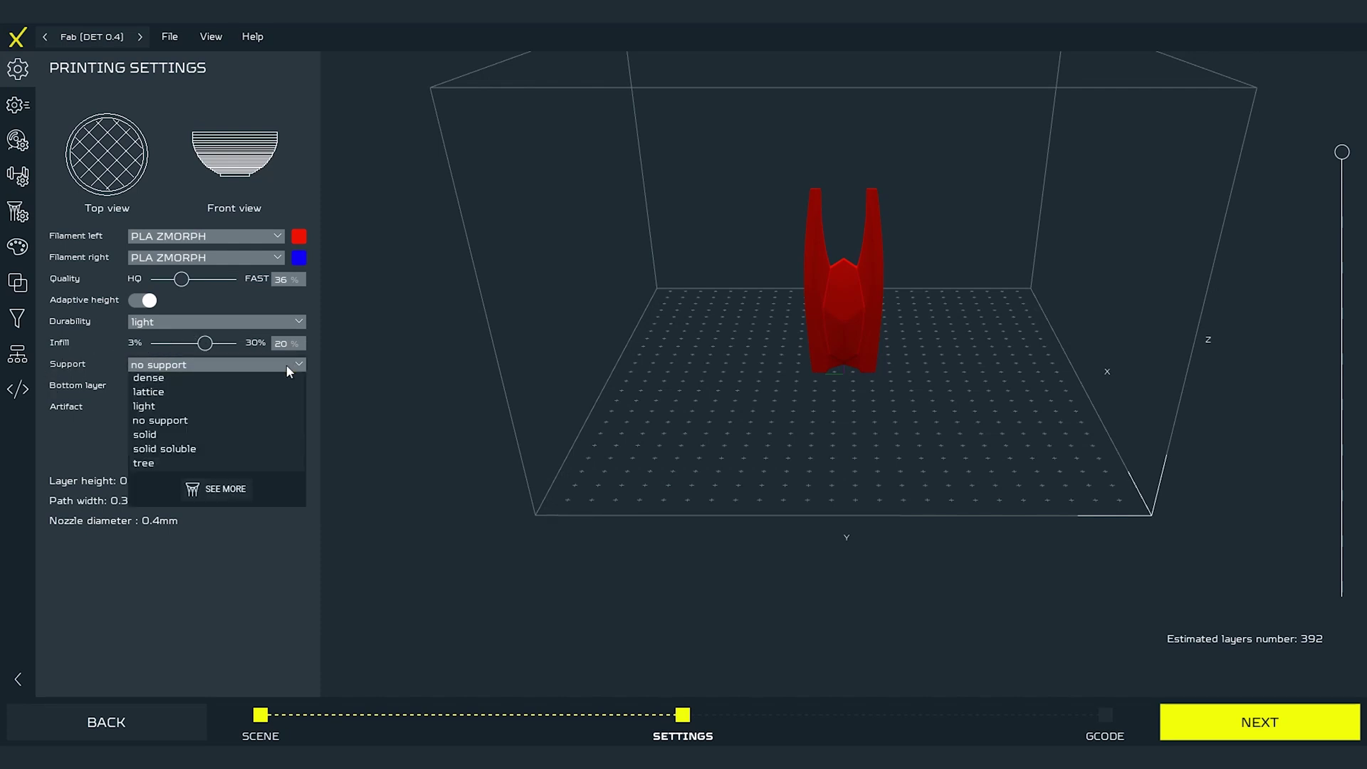
left_click(229, 406)
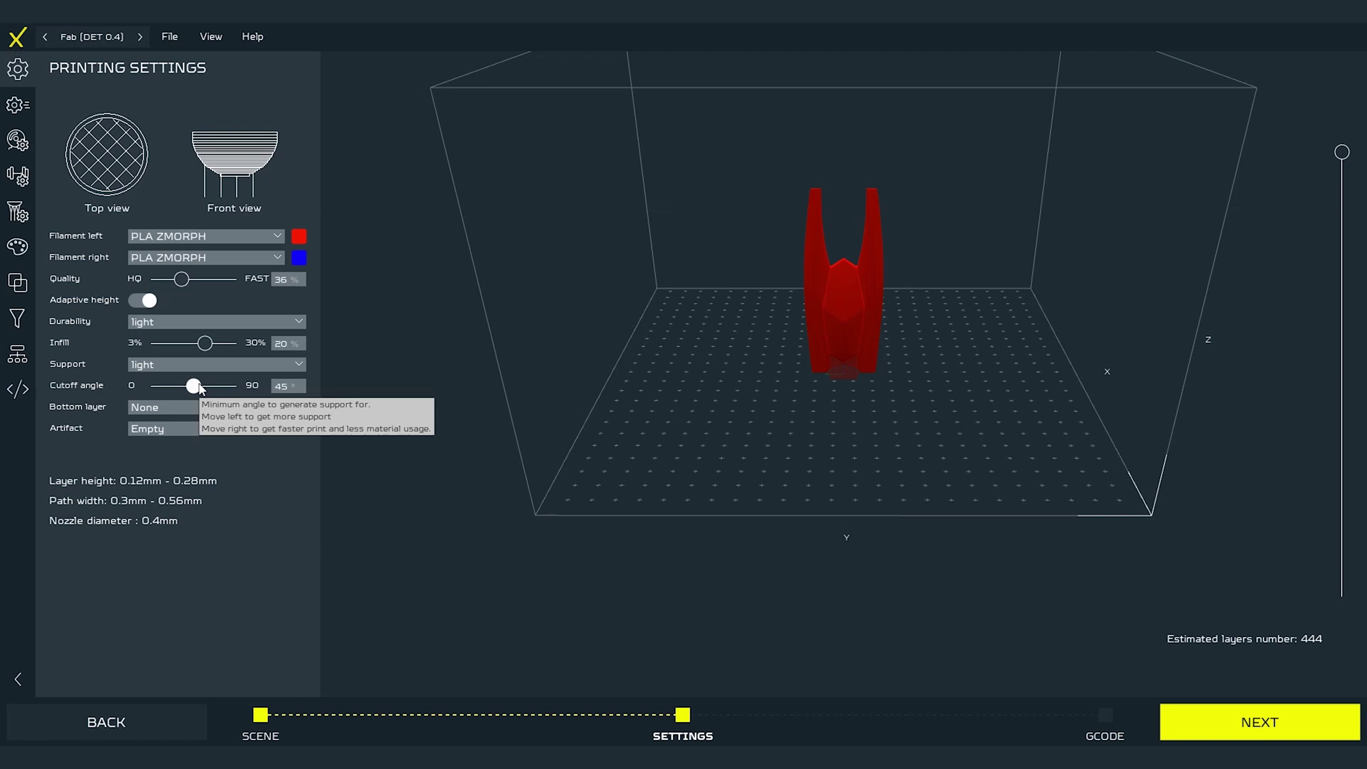
Step: Compare support cutoff angles of 0 and 90 degrees and settle on 50 degrees
left_click_drag(199, 388, 142, 387)
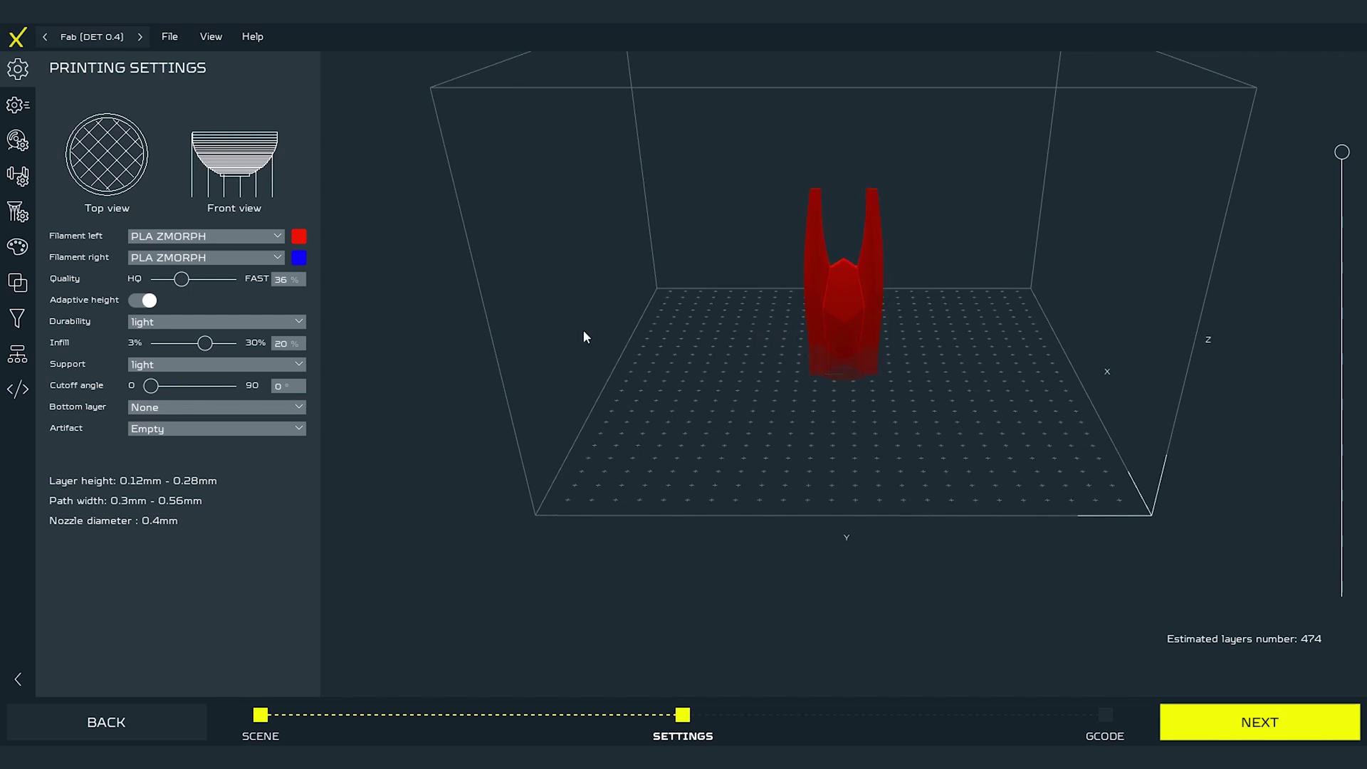
left_click_drag(155, 386, 253, 389)
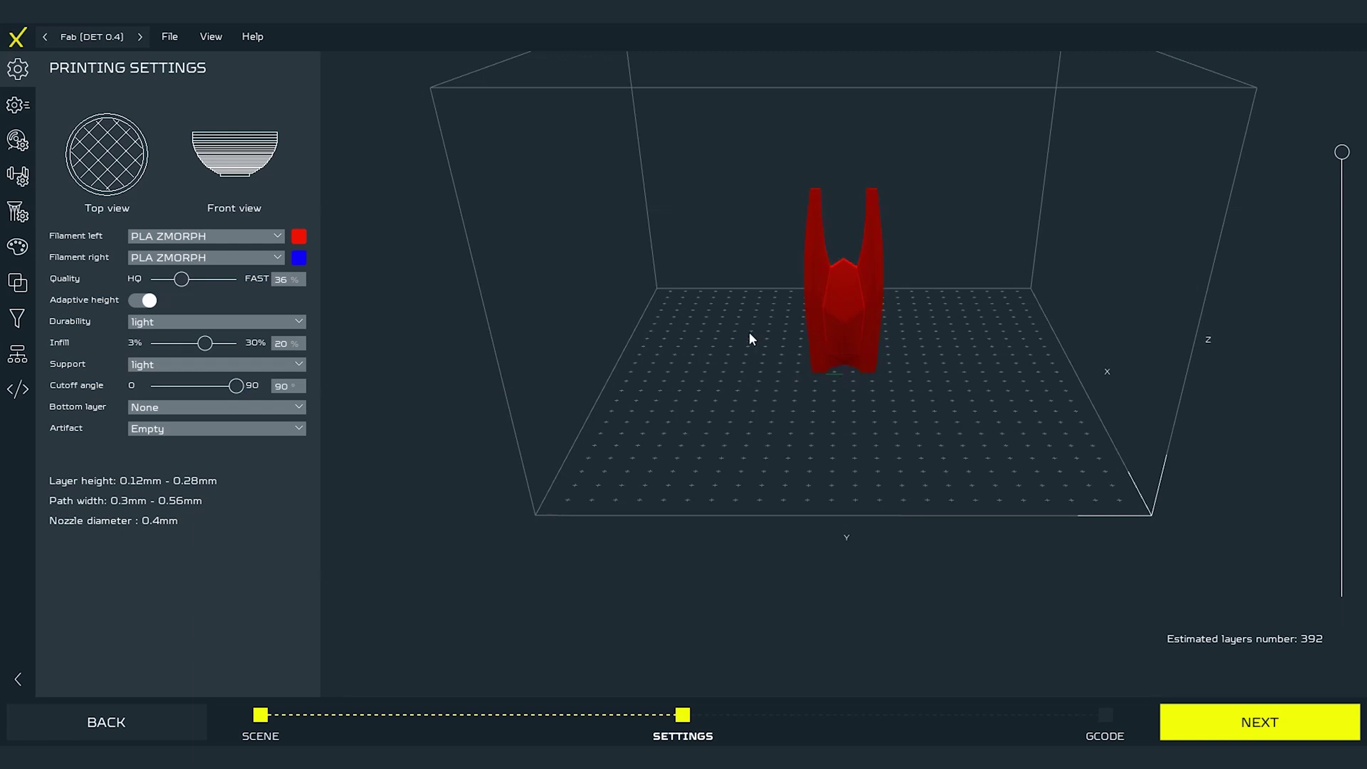
left_click_drag(229, 390, 199, 390)
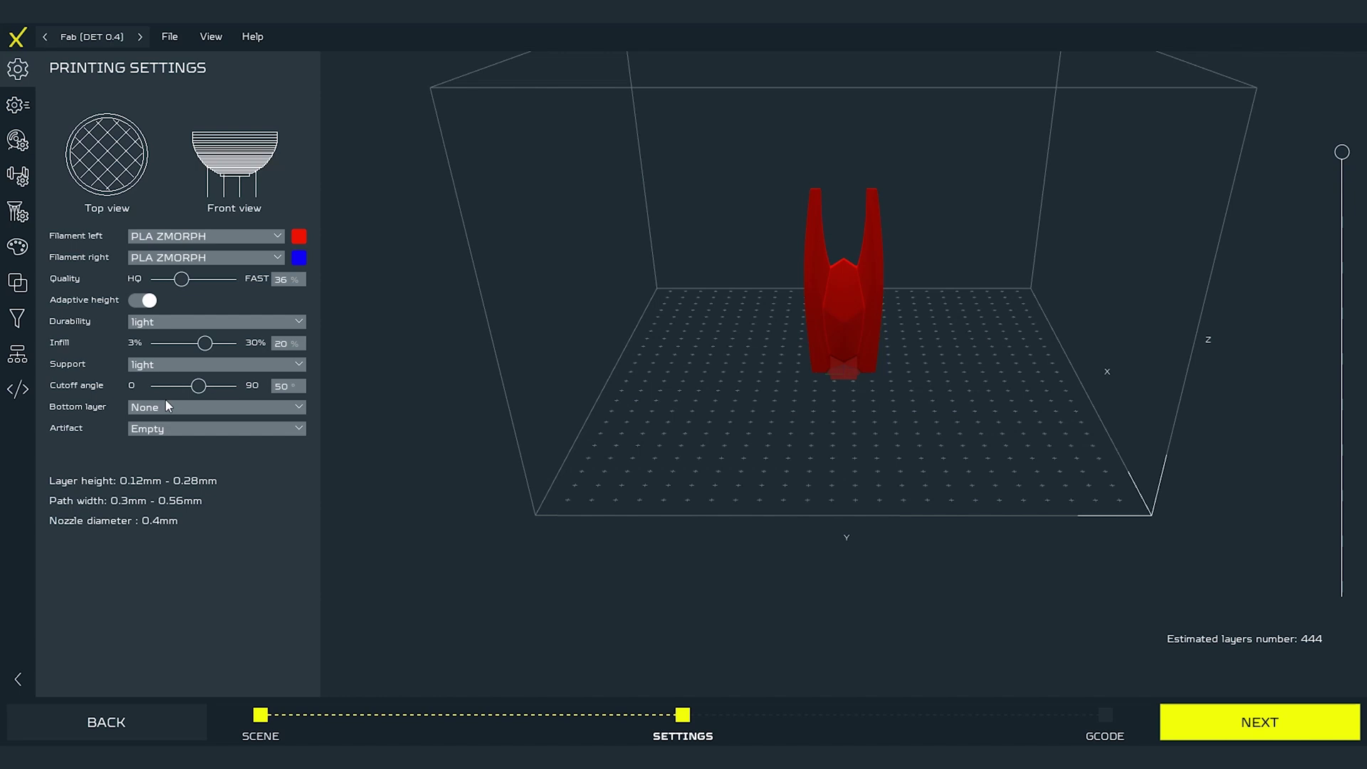
Step: Try Power raft as the bottom layer and set it back to None
left_click(165, 404)
left_click(165, 420)
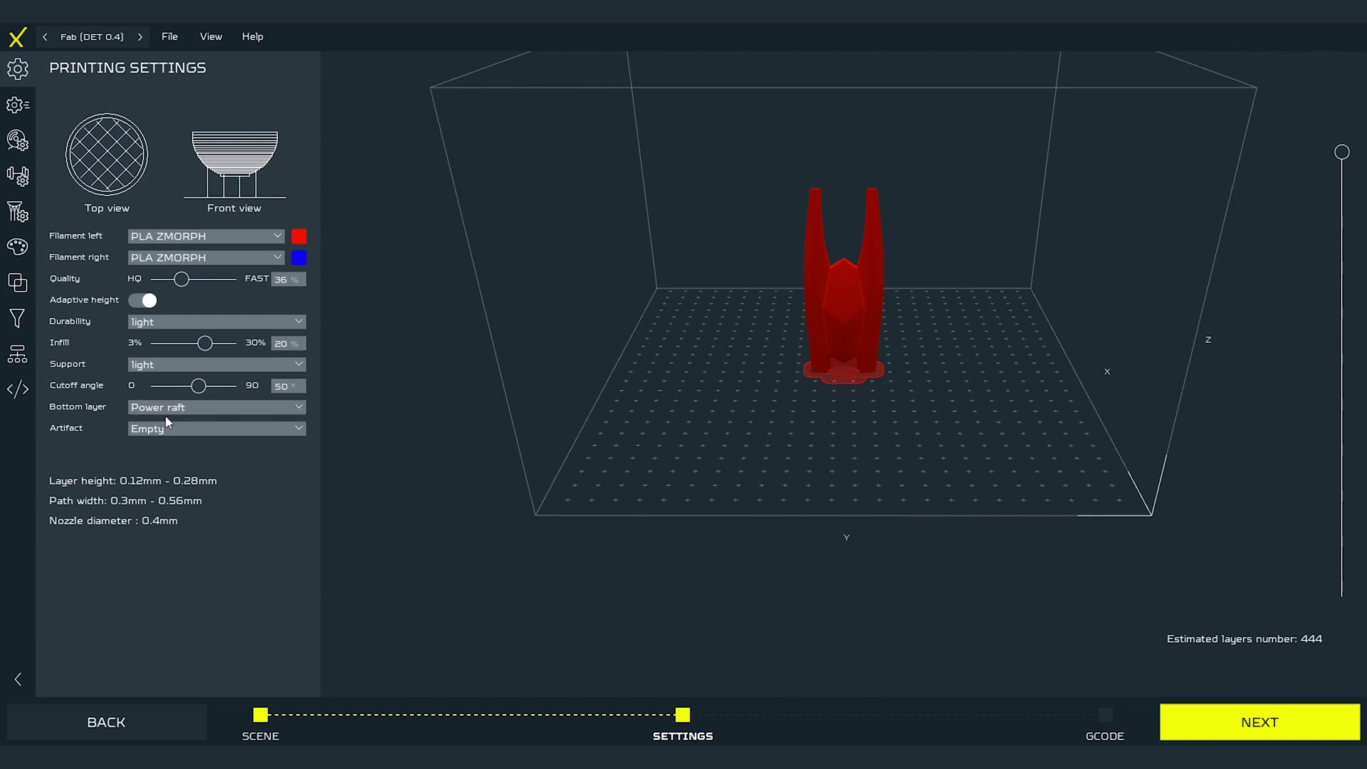
left_click(165, 408)
left_click(165, 479)
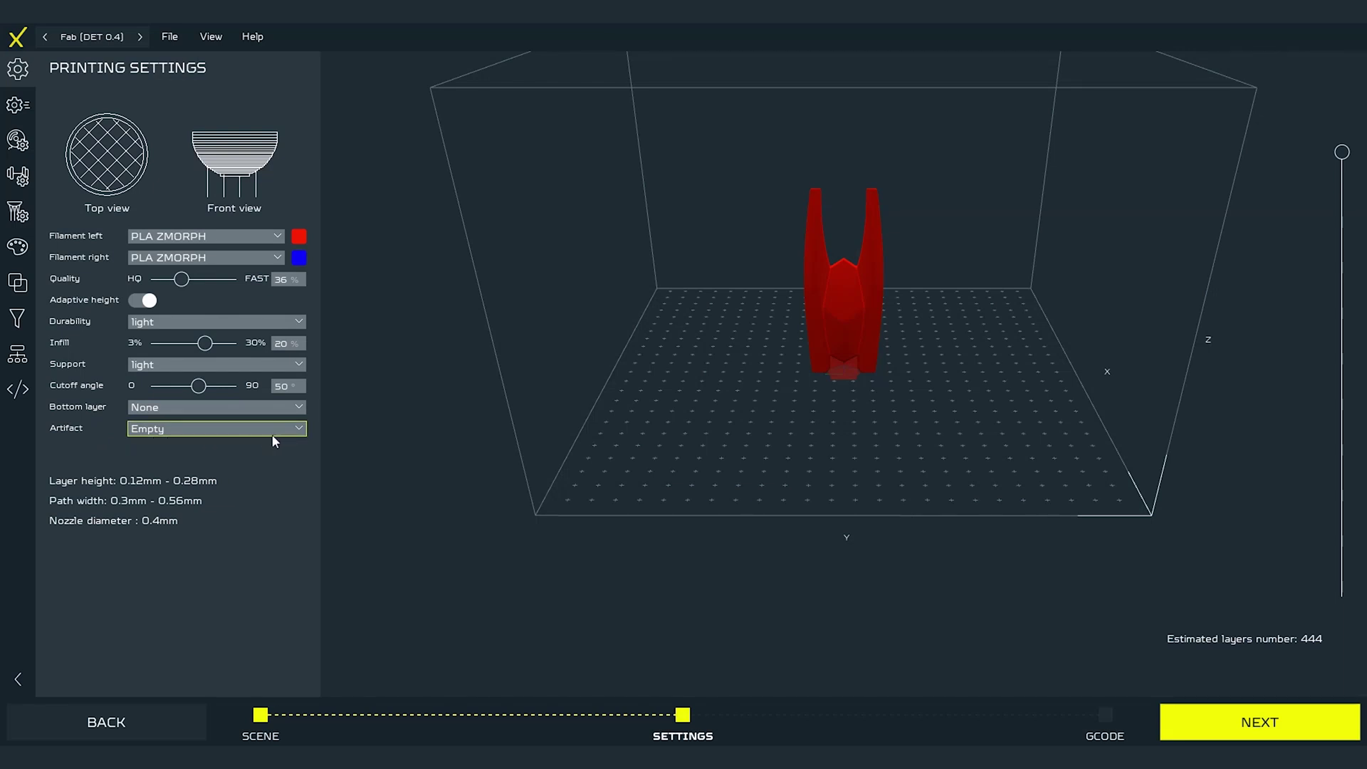
Step: Set the print's artifact option to Brim
left_click(205, 429)
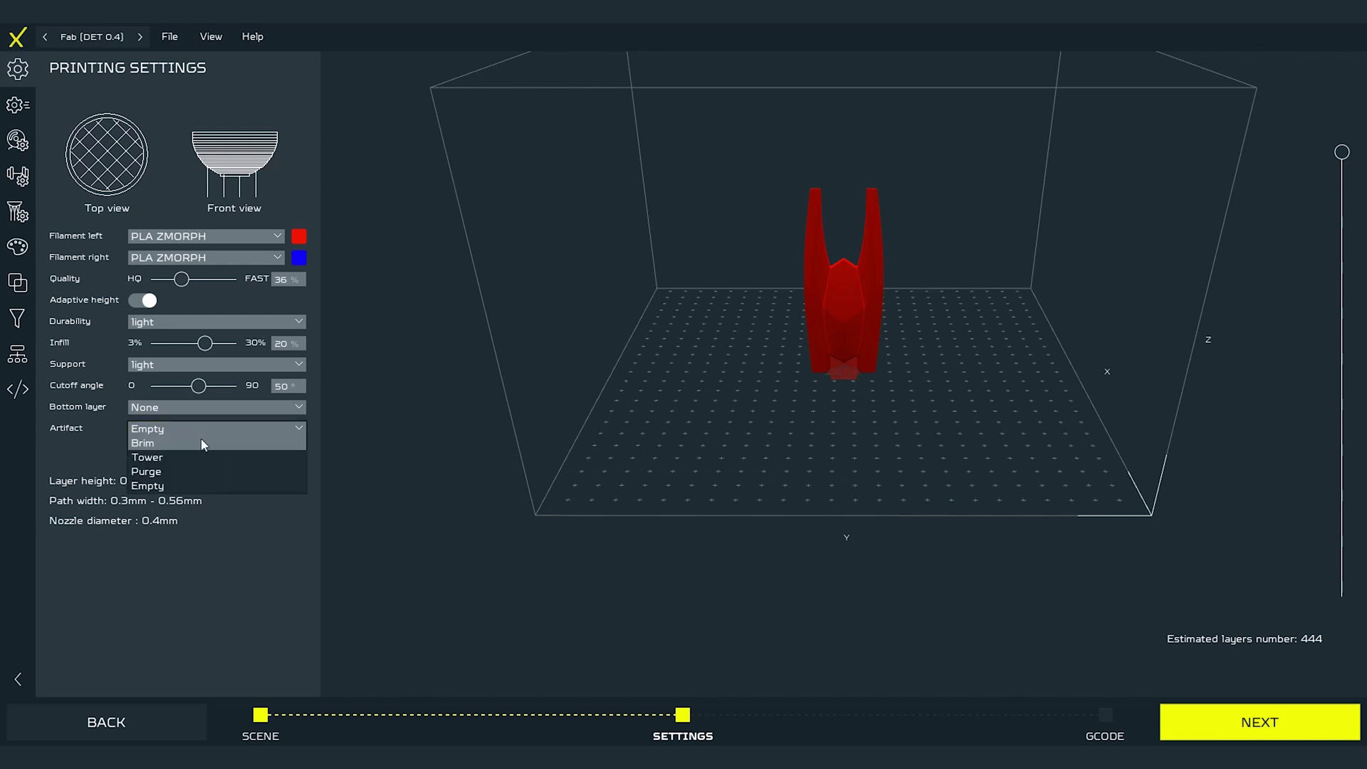
left_click(200, 442)
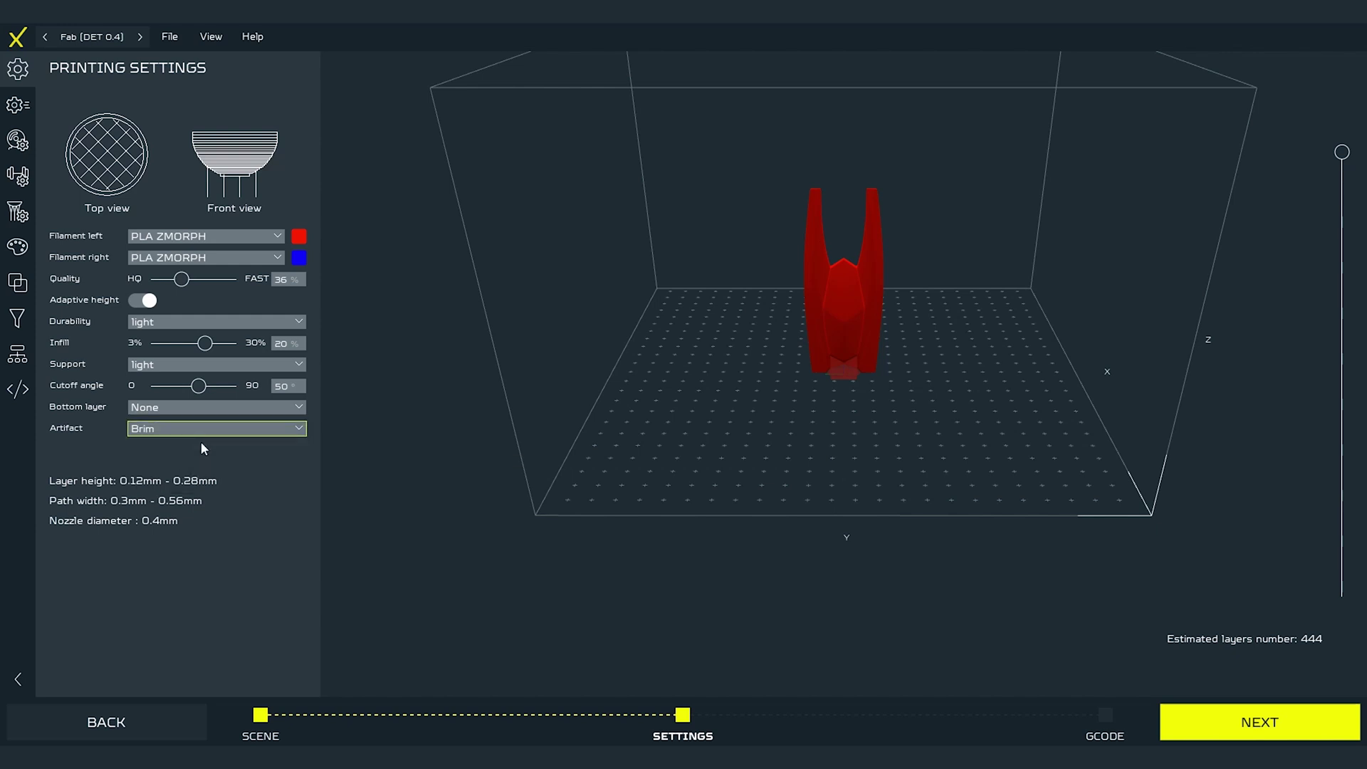
Step: Set the right filament to PVA ZMORPH
left_click(812, 412)
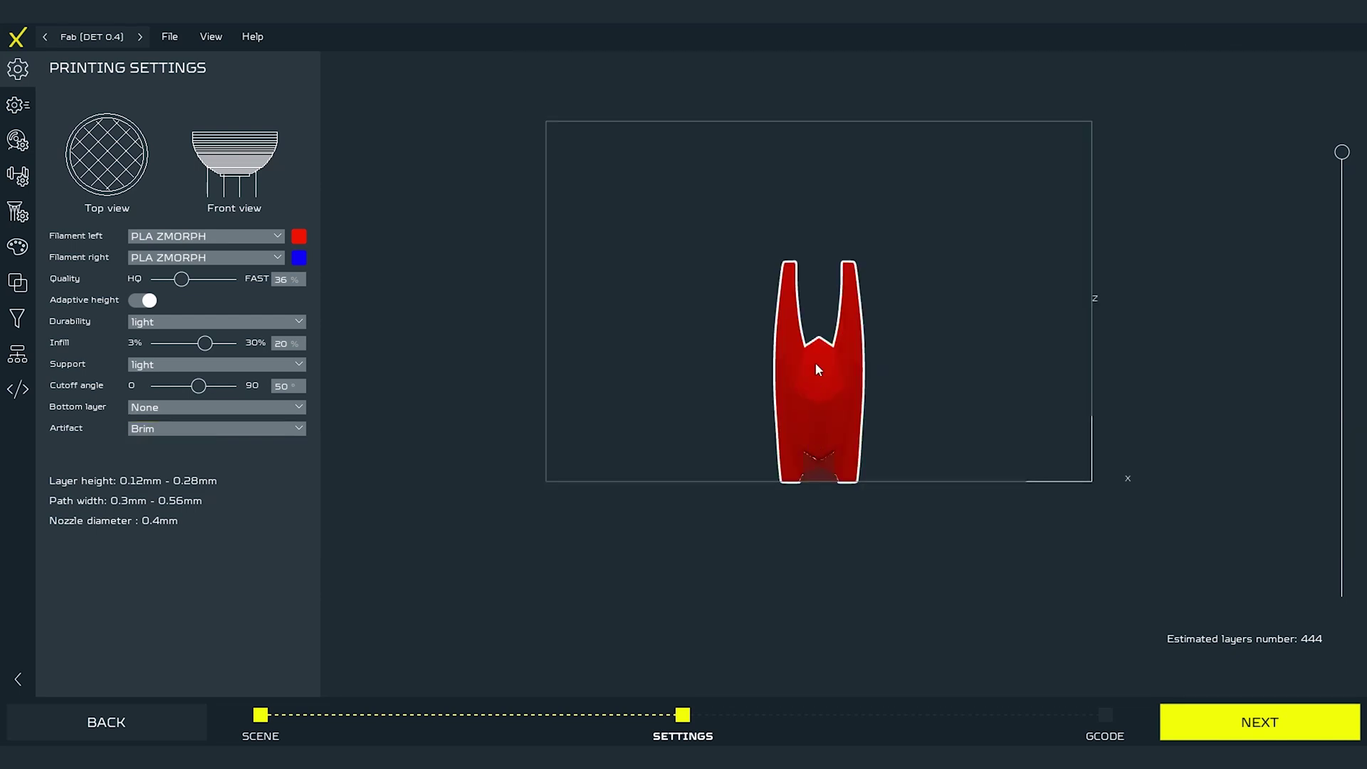
scroll(814, 362, "up", 5)
left_click_drag(810, 354, 1037, 394)
right_click_drag(1038, 394, 1066, 437)
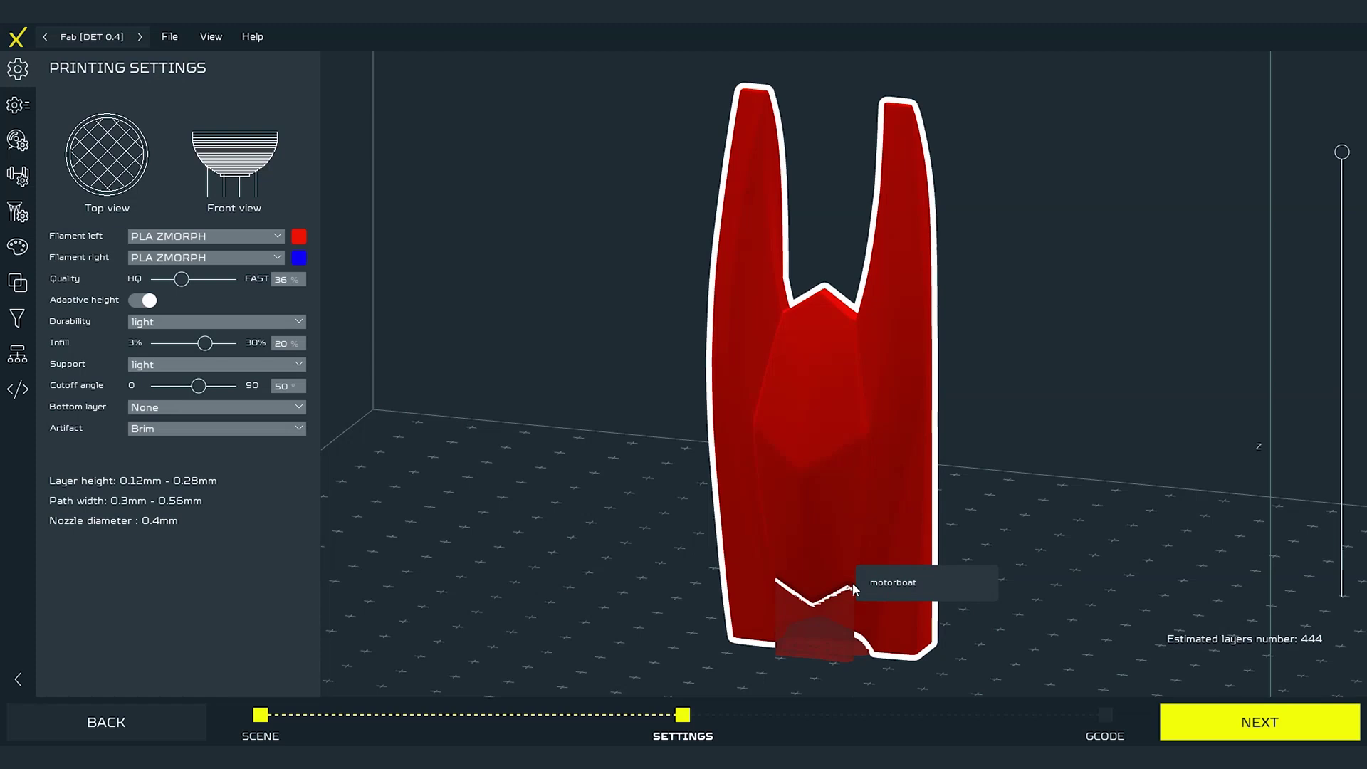
left_click(276, 259)
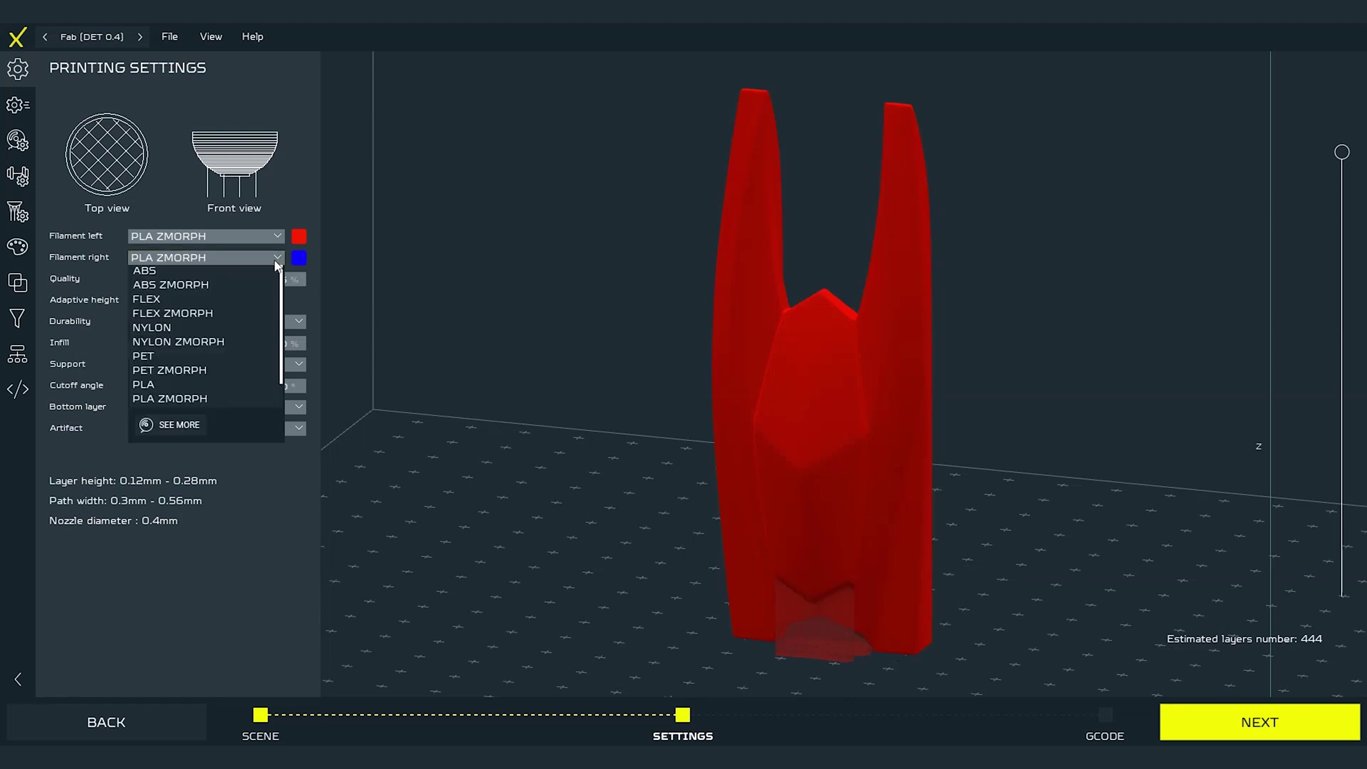
scroll(246, 327, "down", 1)
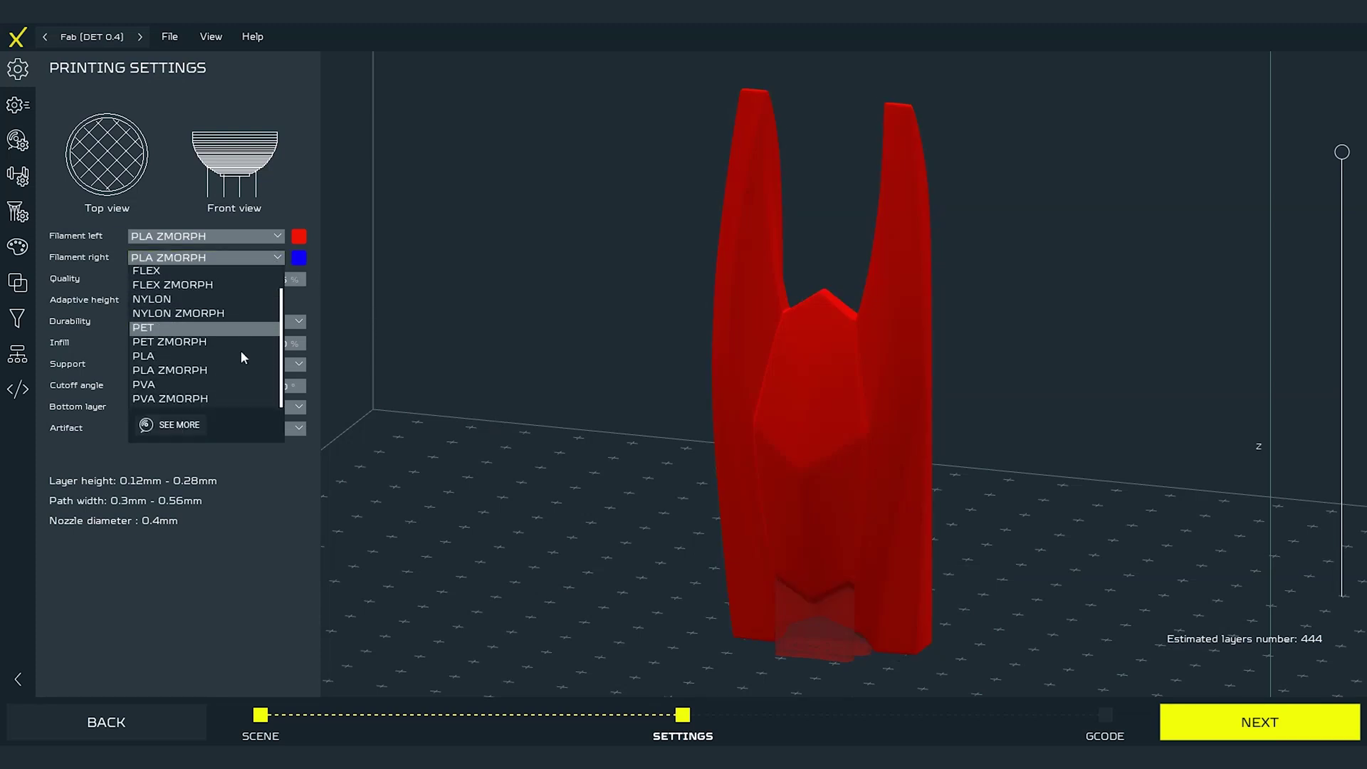
left_click(227, 399)
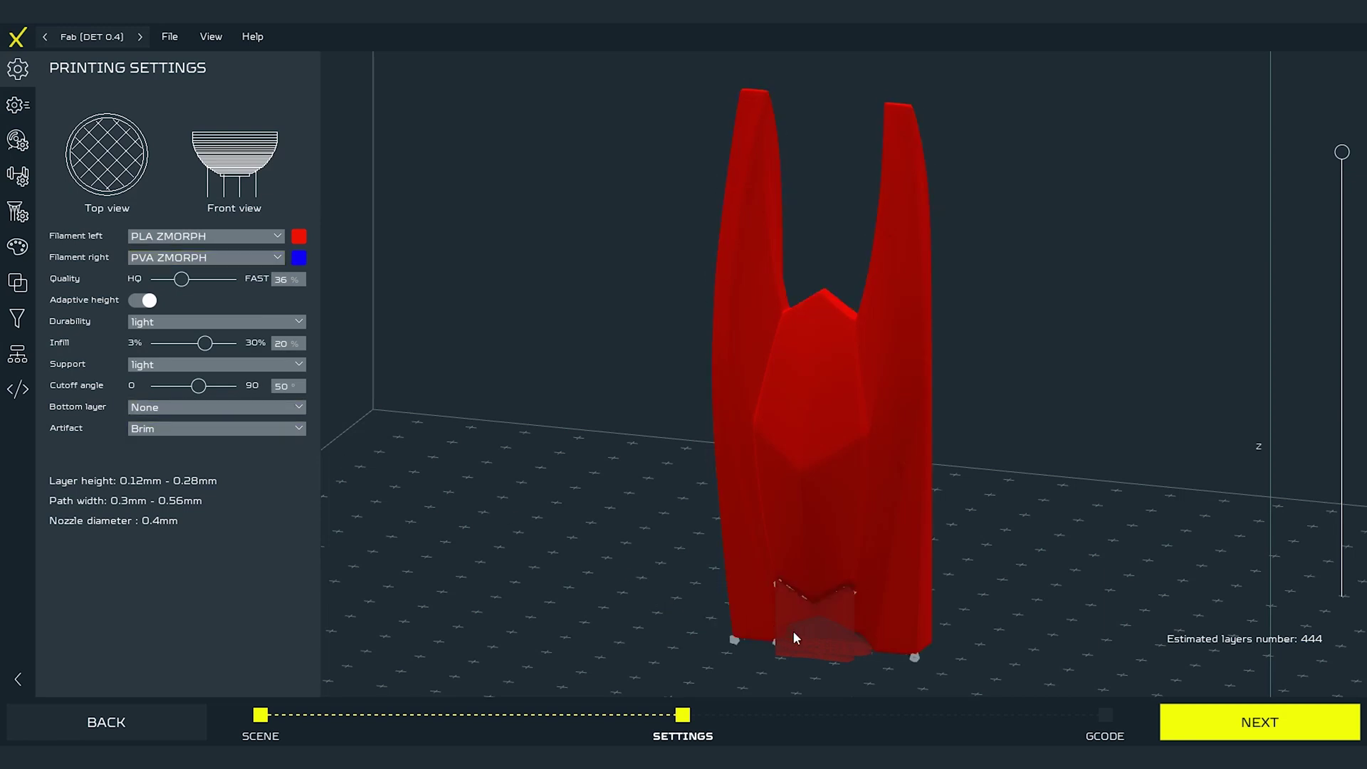
Step: Assign the blue right-filament material to the motorboat's support structure
left_click(835, 634)
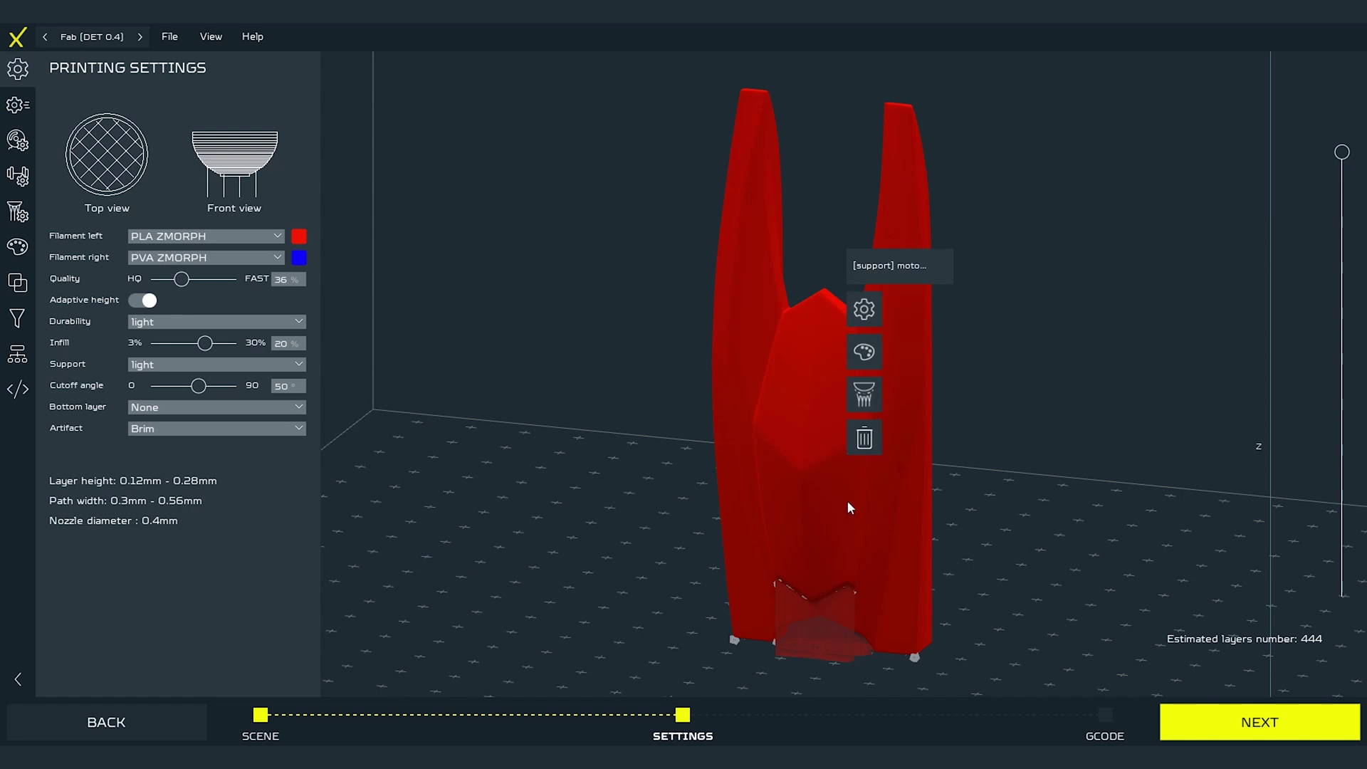
left_click(870, 351)
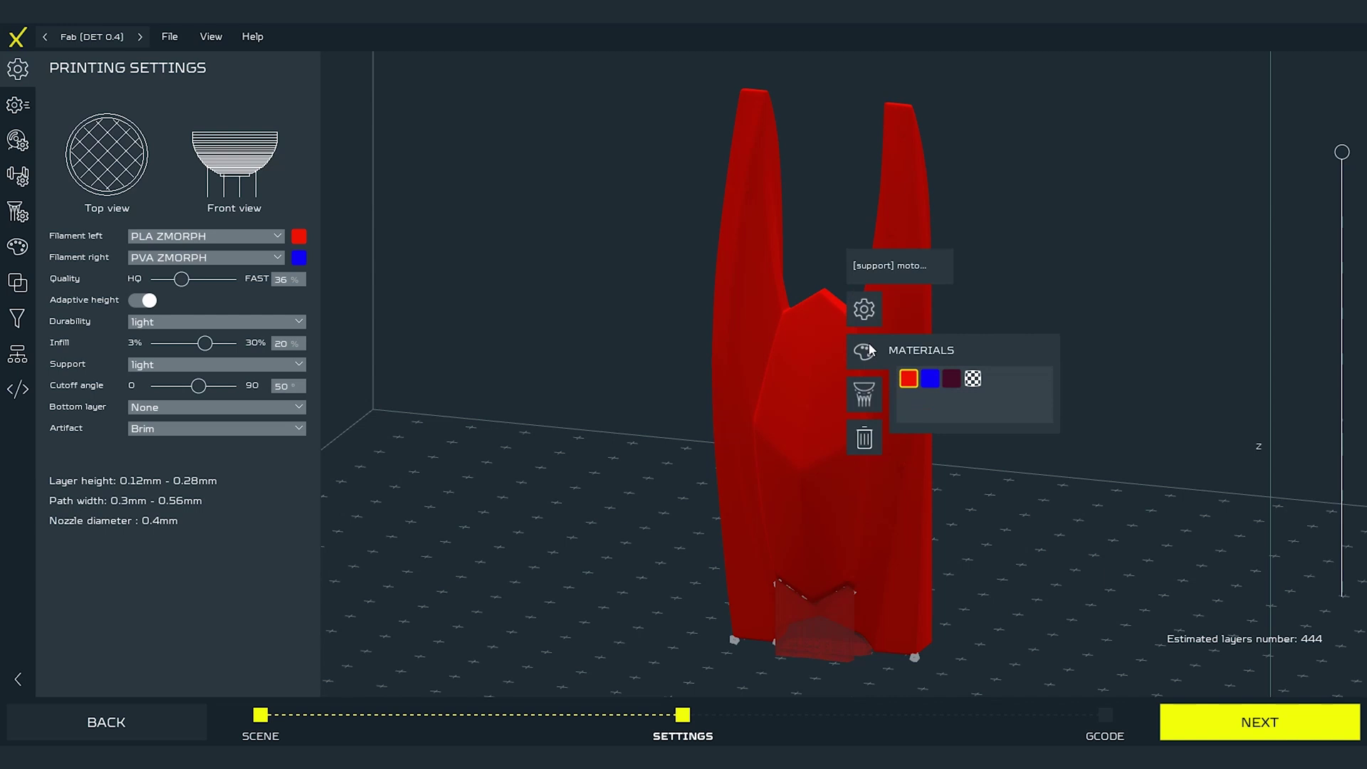
left_click(931, 382)
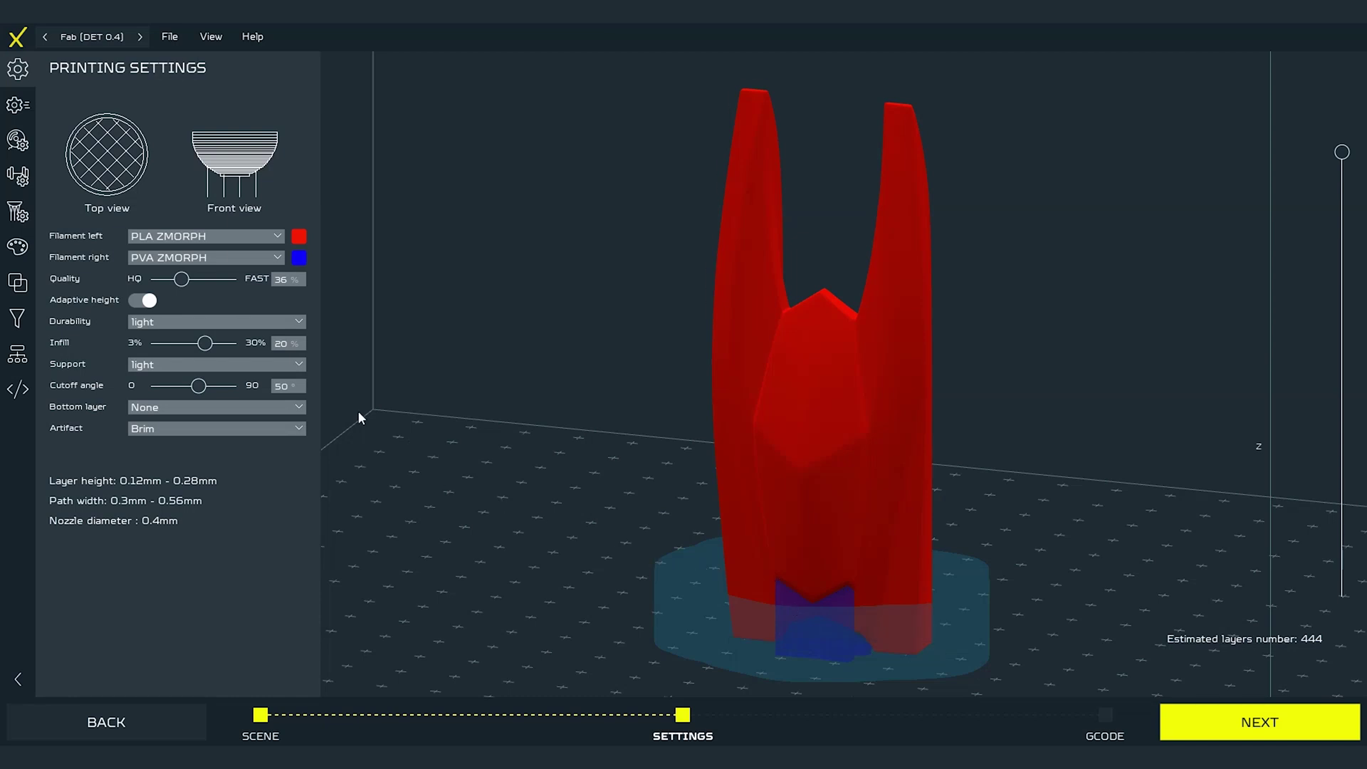
Step: Set the support option to no support and the right filament to PLA ZMORPH
left_click(284, 370)
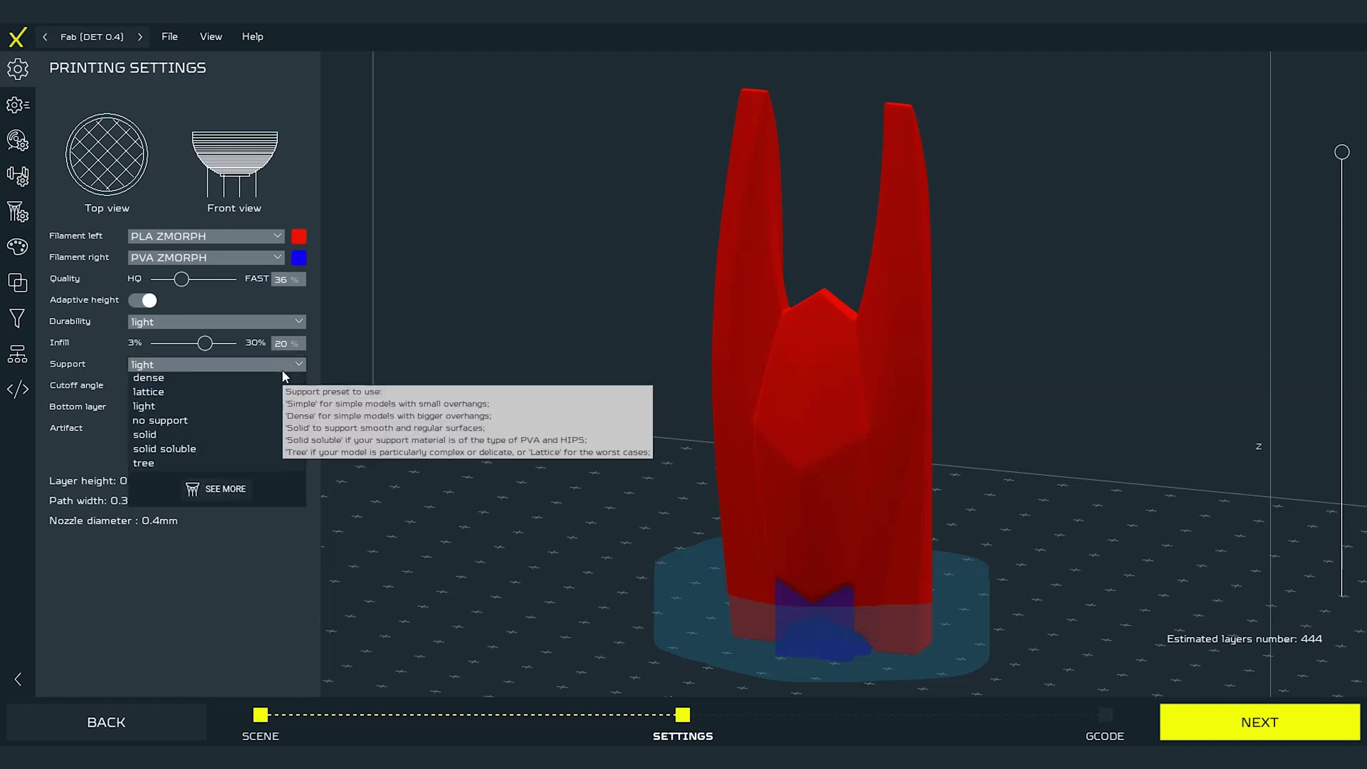
left_click(258, 420)
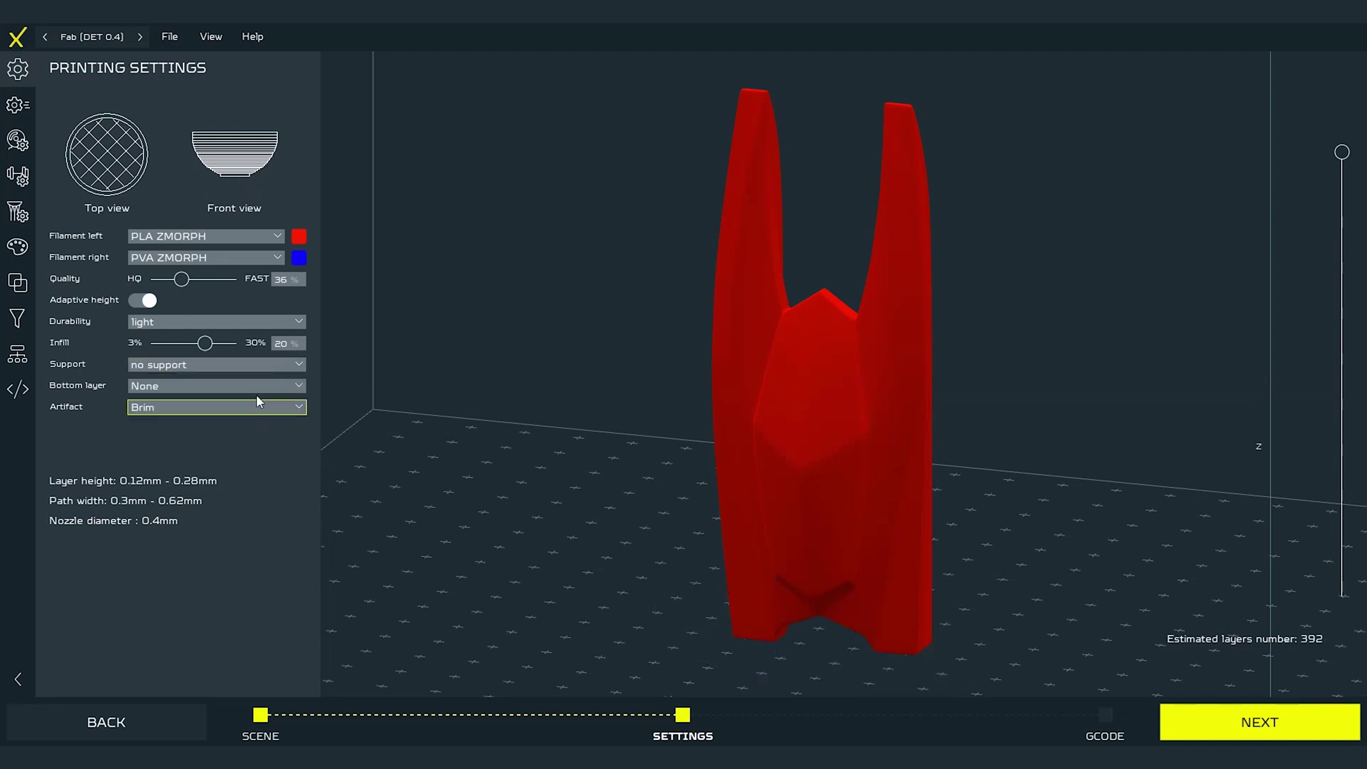
left_click(245, 259)
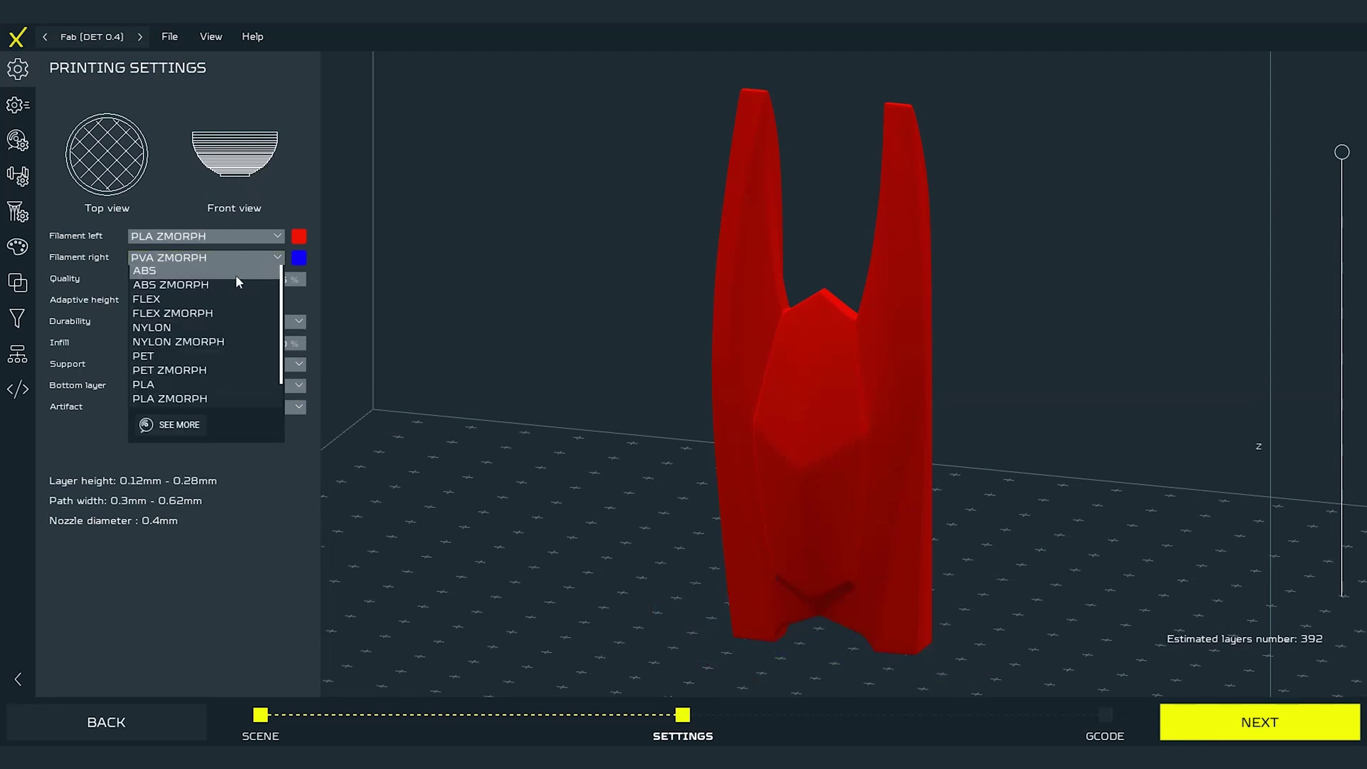
left_click(218, 401)
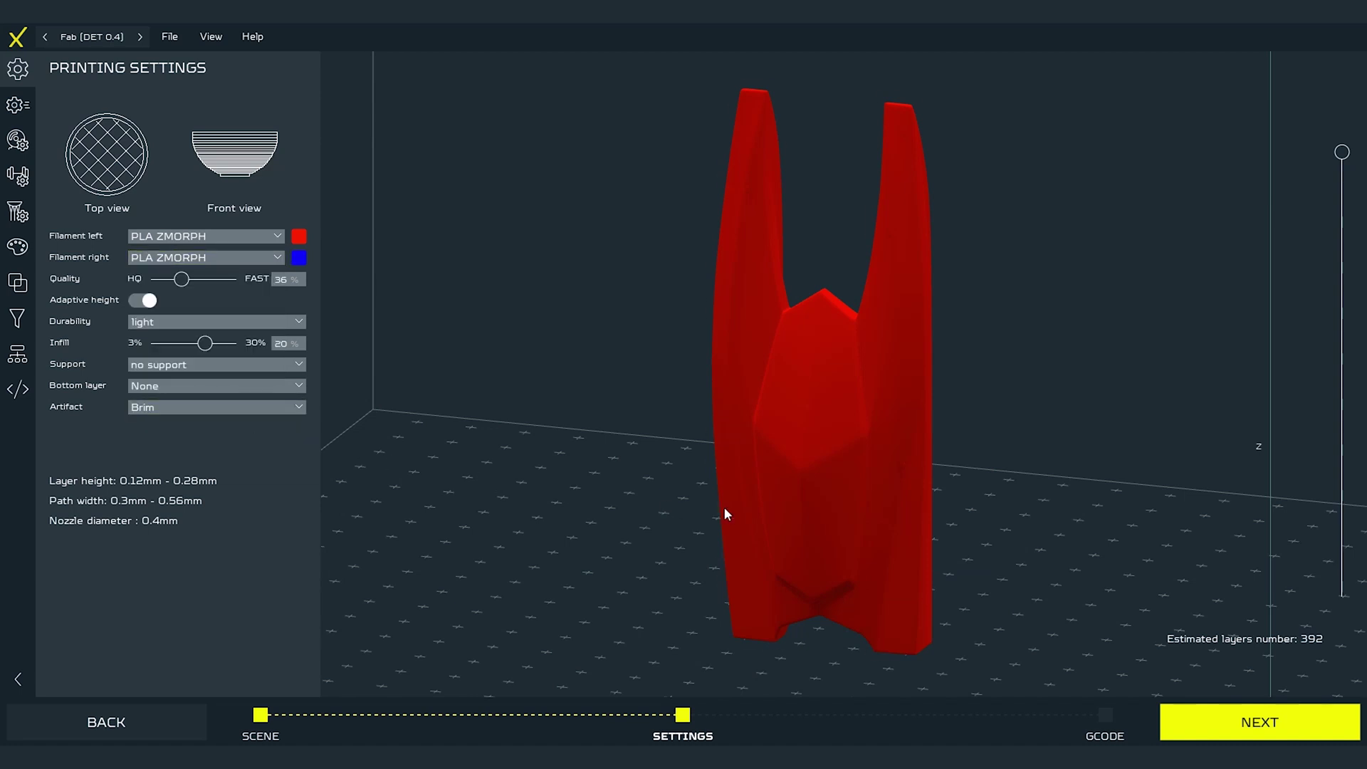
Step: Assign the red-to-blue gradient material to the motorboat model
left_click(794, 517)
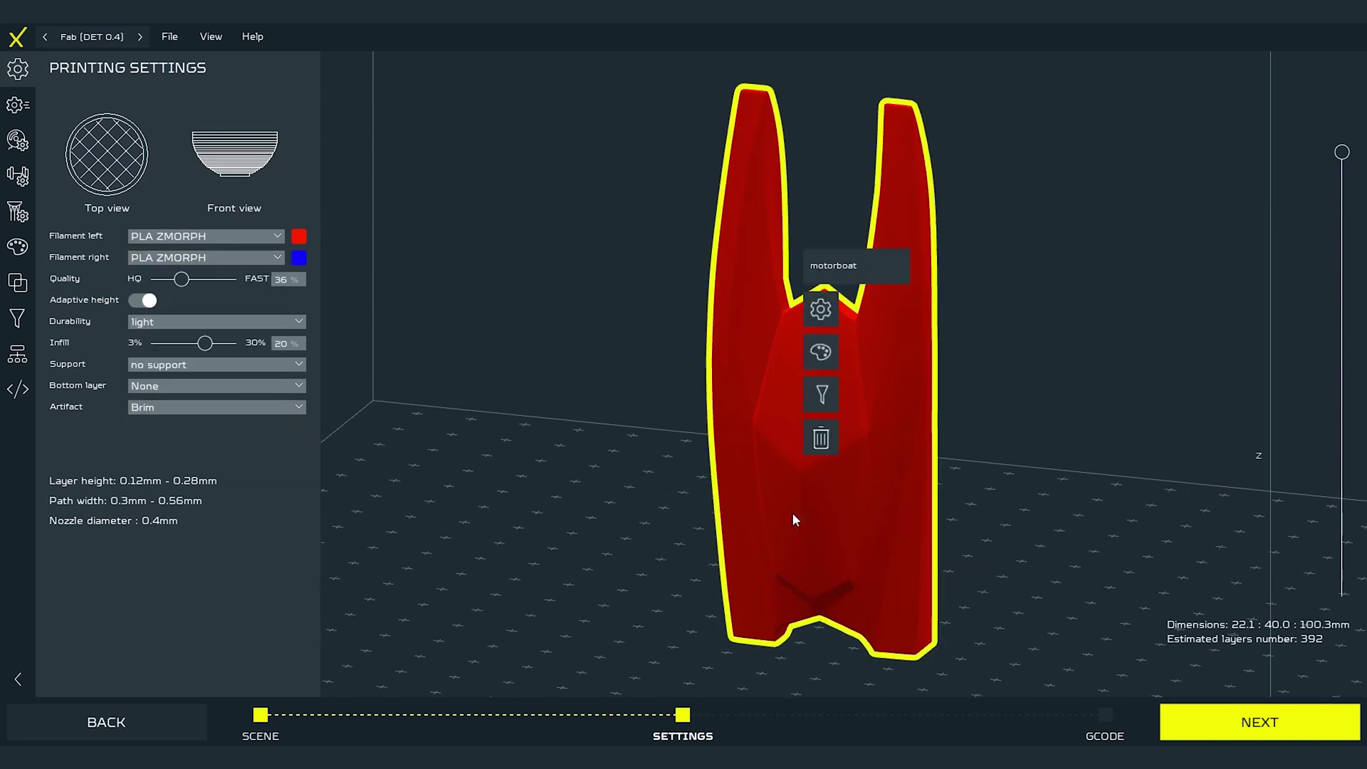
left_click(820, 352)
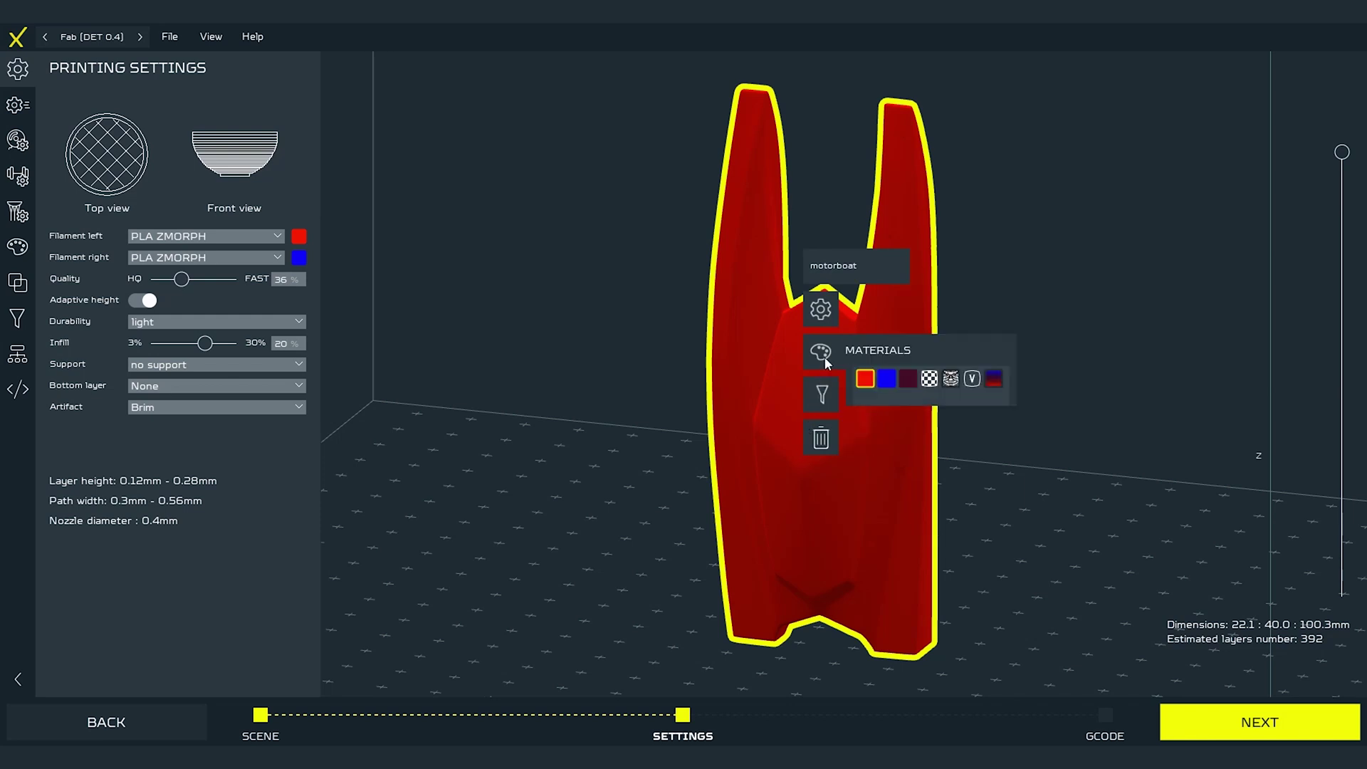
left_click(993, 380)
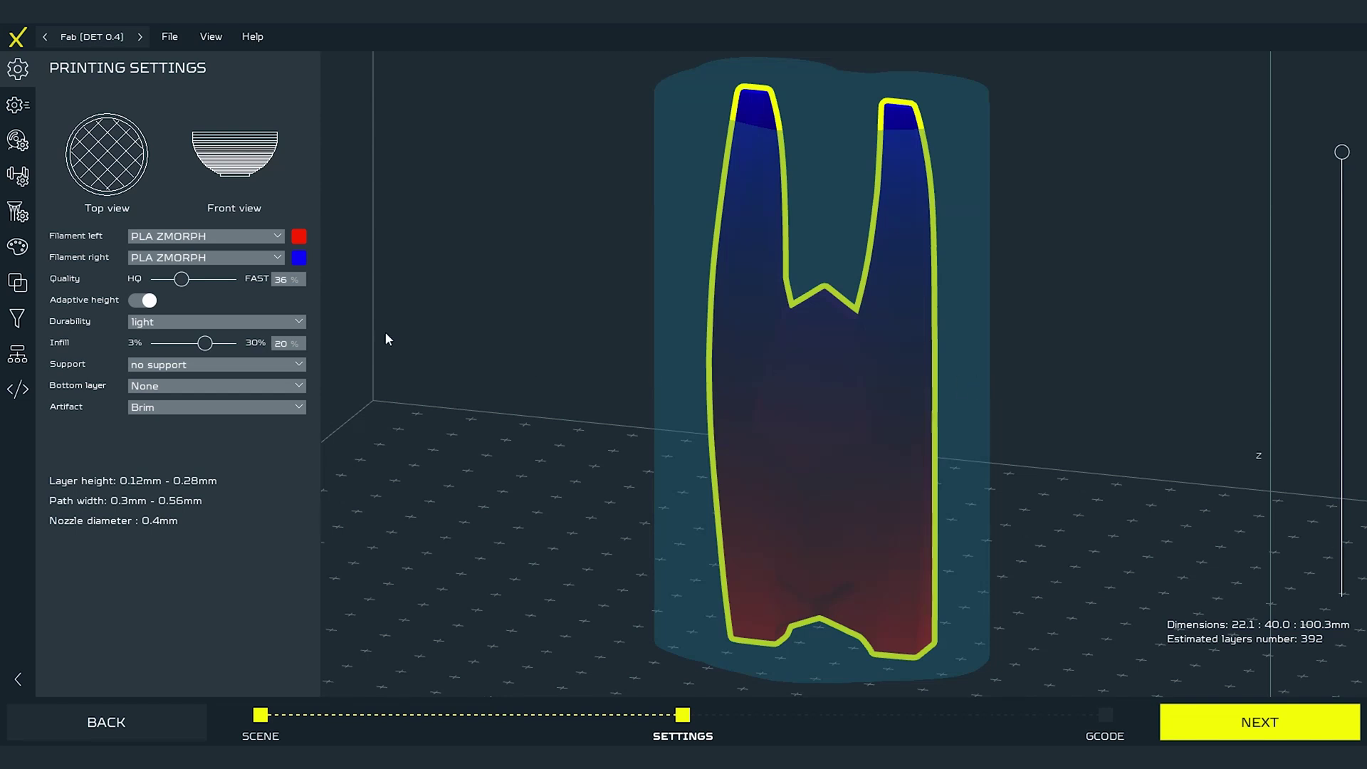
Step: Adjust the gradient color mixture, placing the blue stop just below the gradient's upper end and the red stop about a fifth above its lower end
left_click(18, 247)
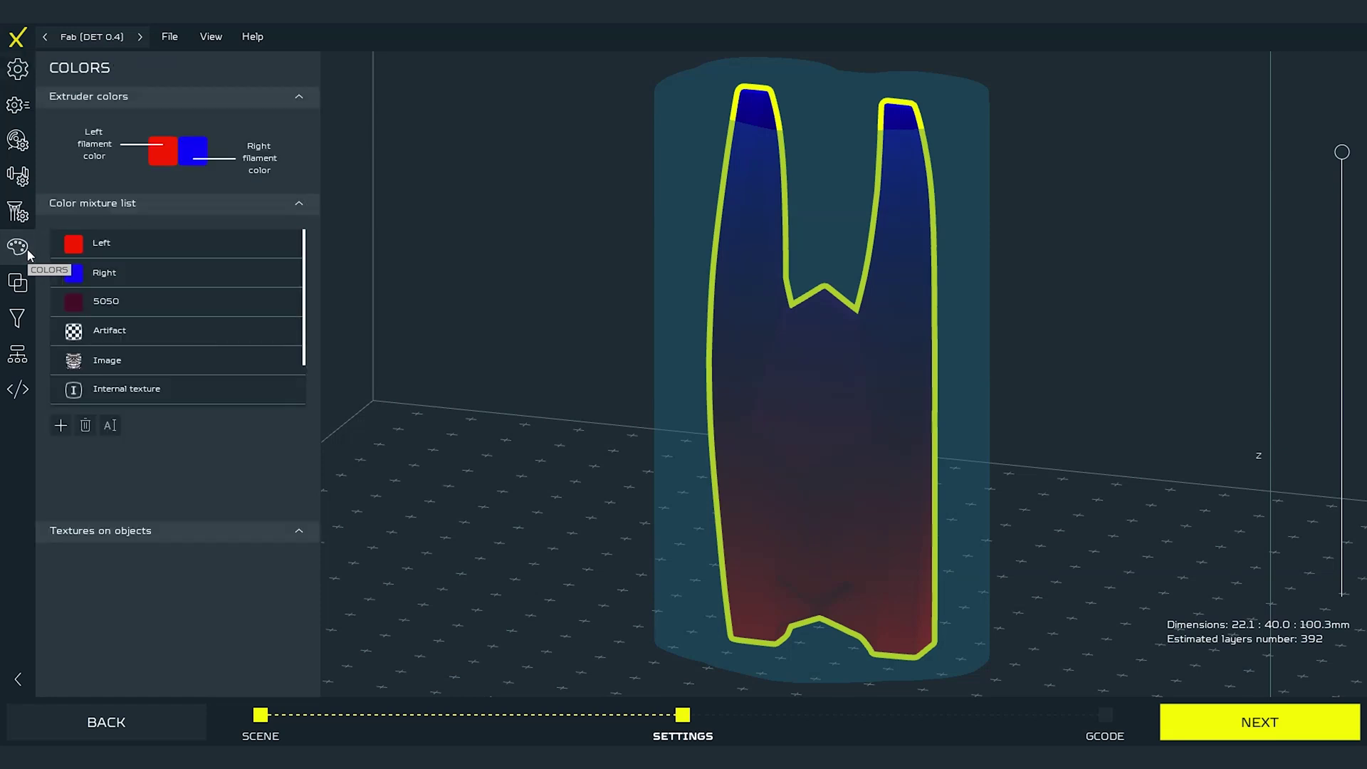
scroll(144, 279, "down", 2)
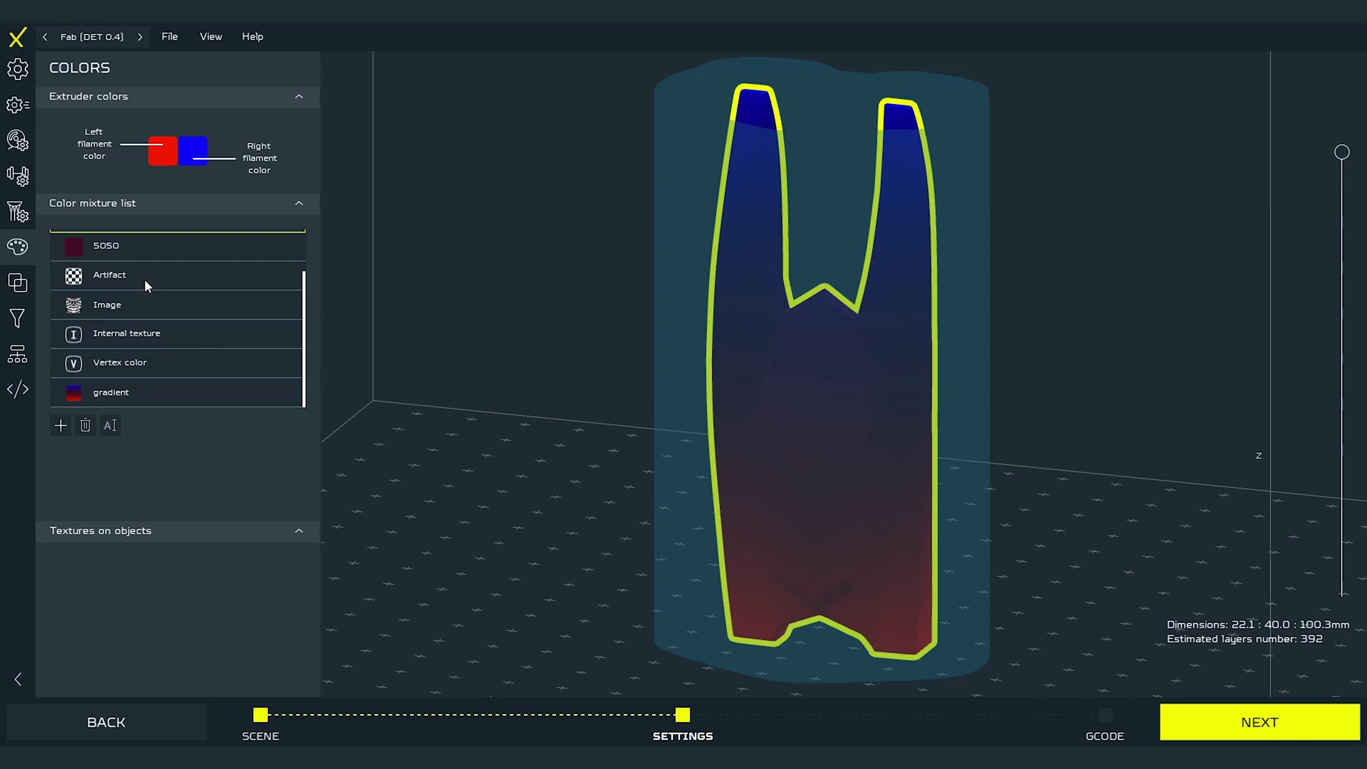
left_click(193, 398)
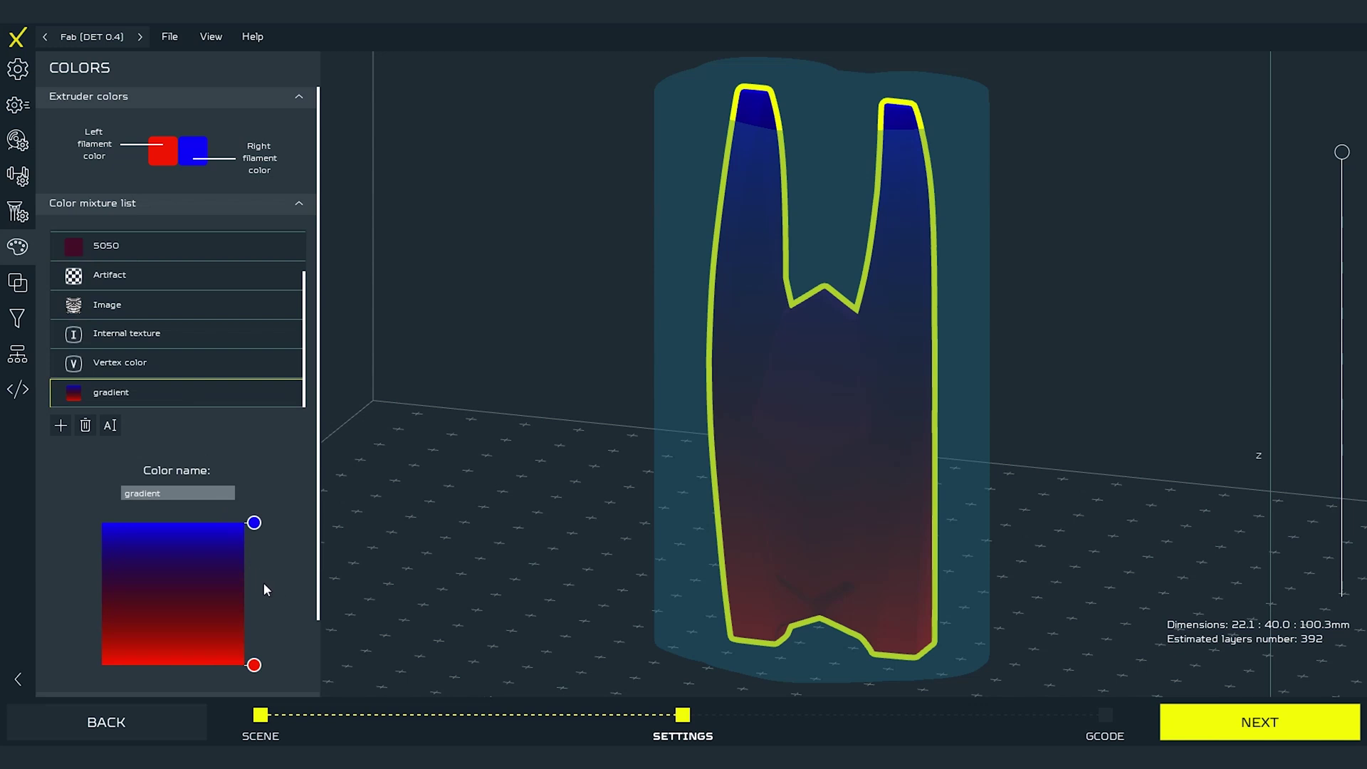
mouse_move(255, 523)
left_mouse_down()
mouse_move(252, 611)
mouse_move(261, 549)
left_mouse_up()
left_click_drag(255, 664, 260, 583)
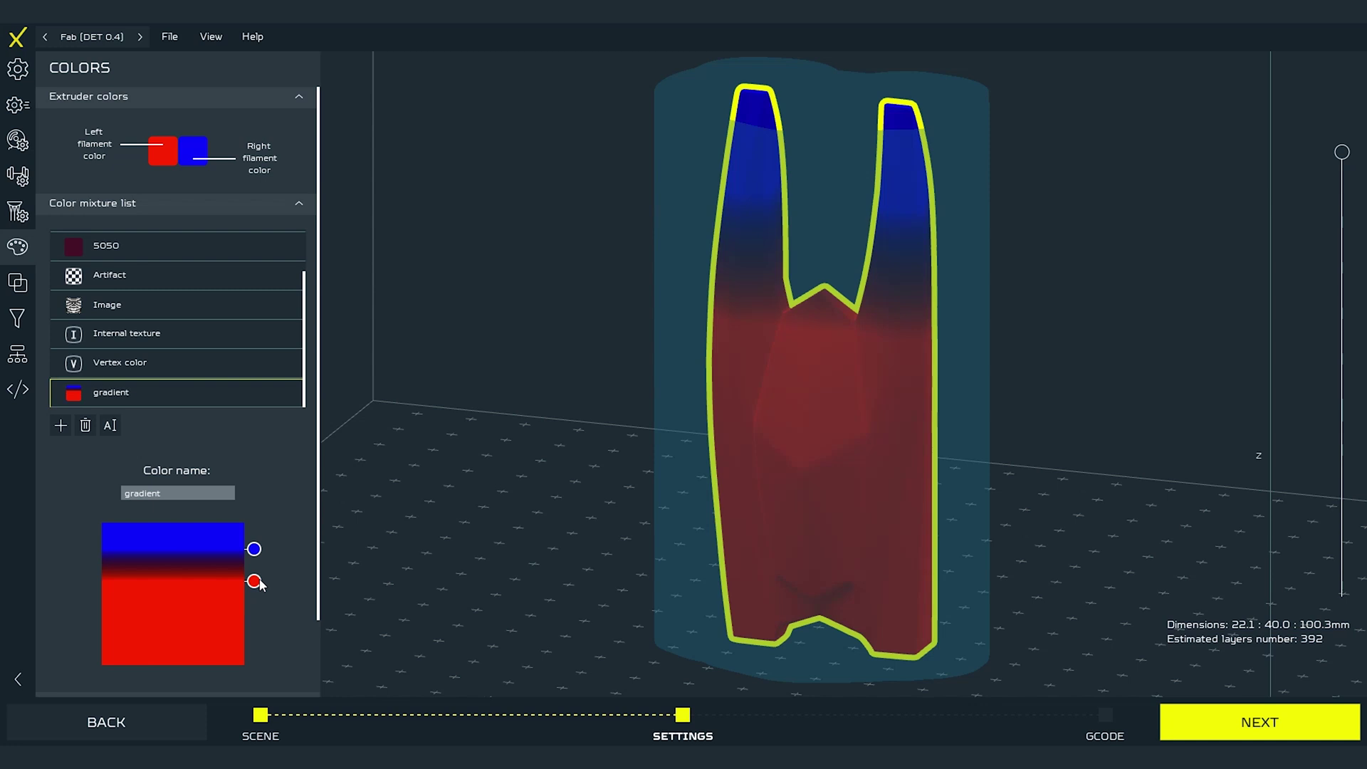
left_click_drag(259, 581, 259, 633)
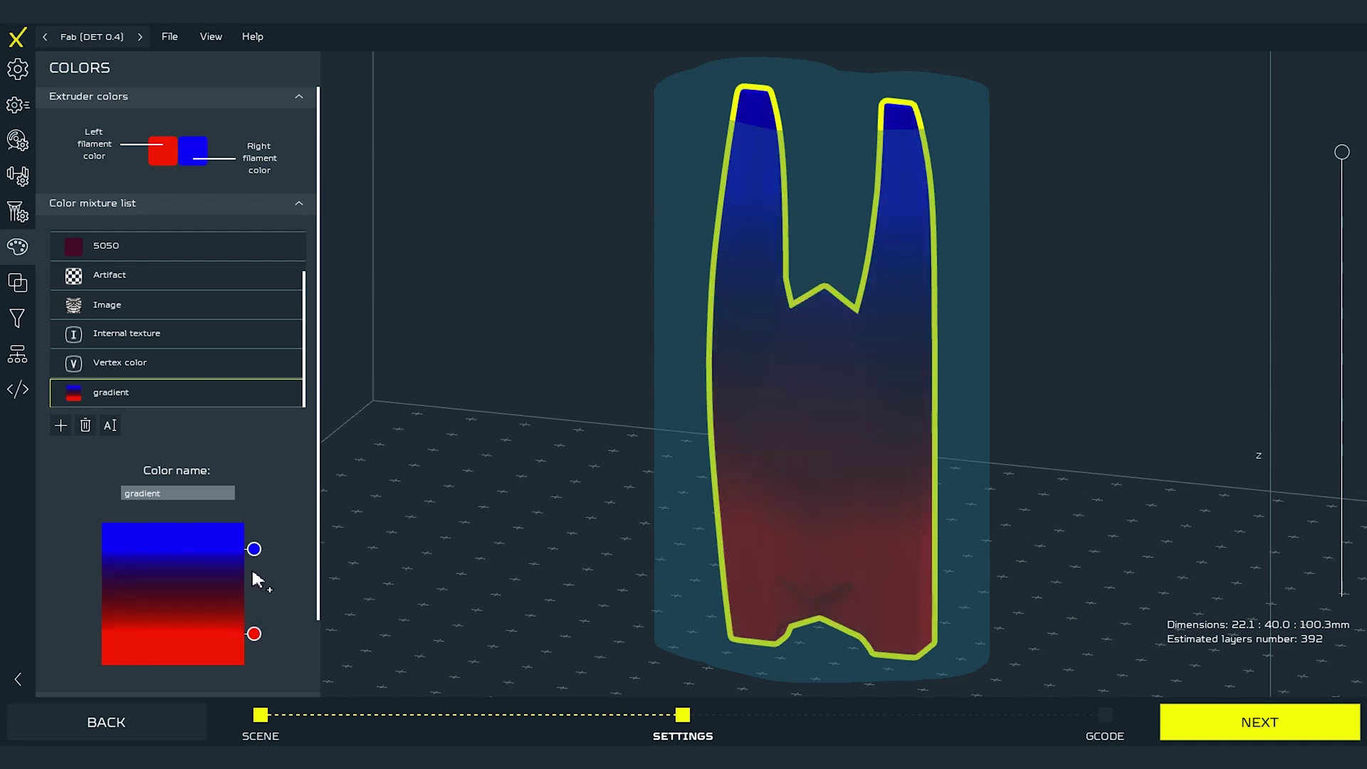
left_click_drag(254, 549, 255, 531)
Step: Set the print's artifact option to Empty and generate the G-code
left_click(25, 69)
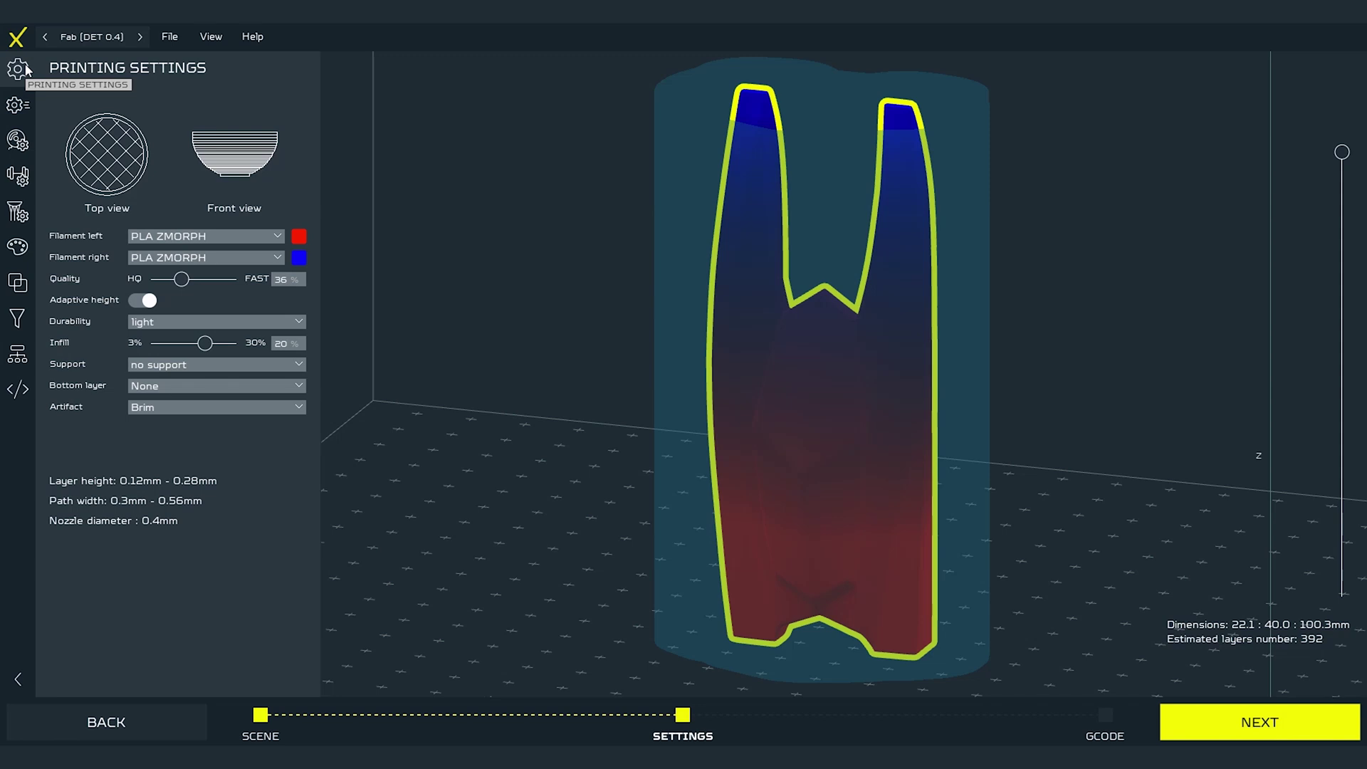
left_click(223, 412)
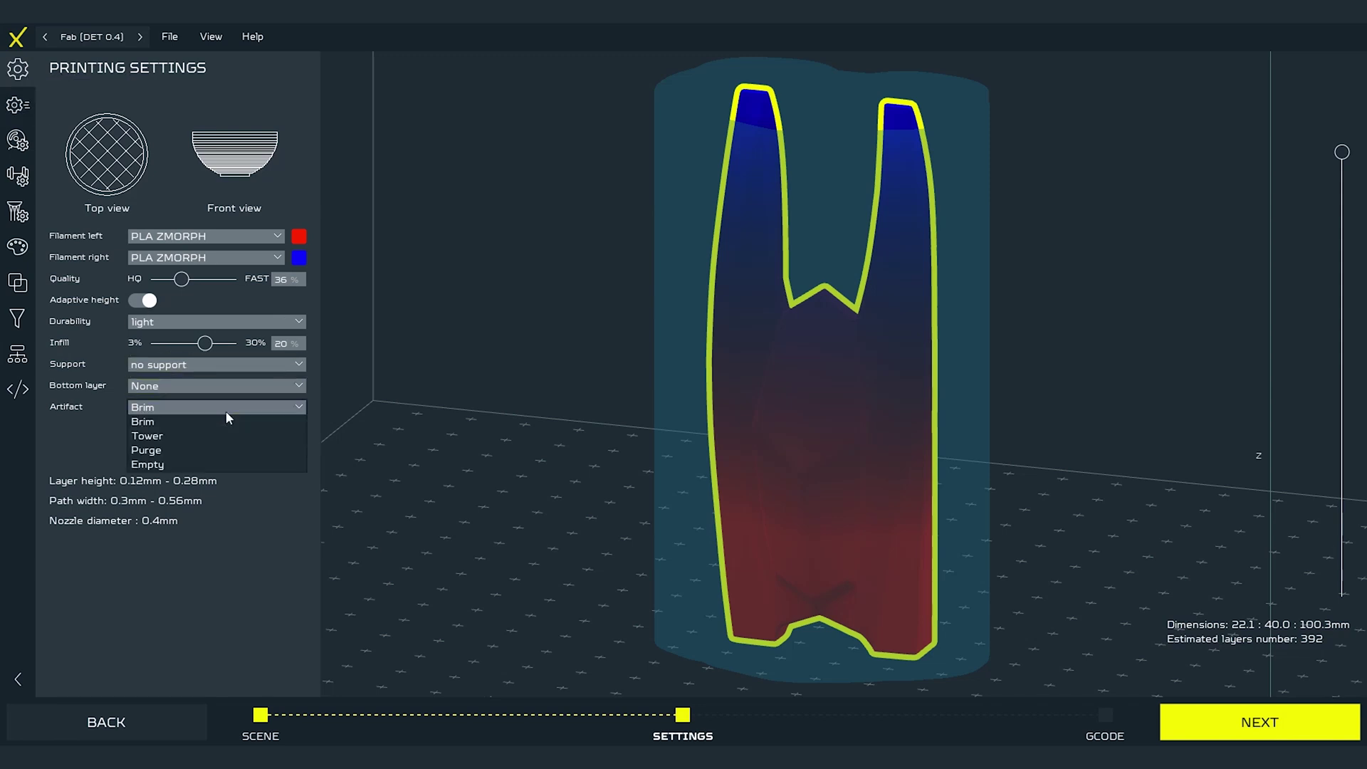
left_click(226, 464)
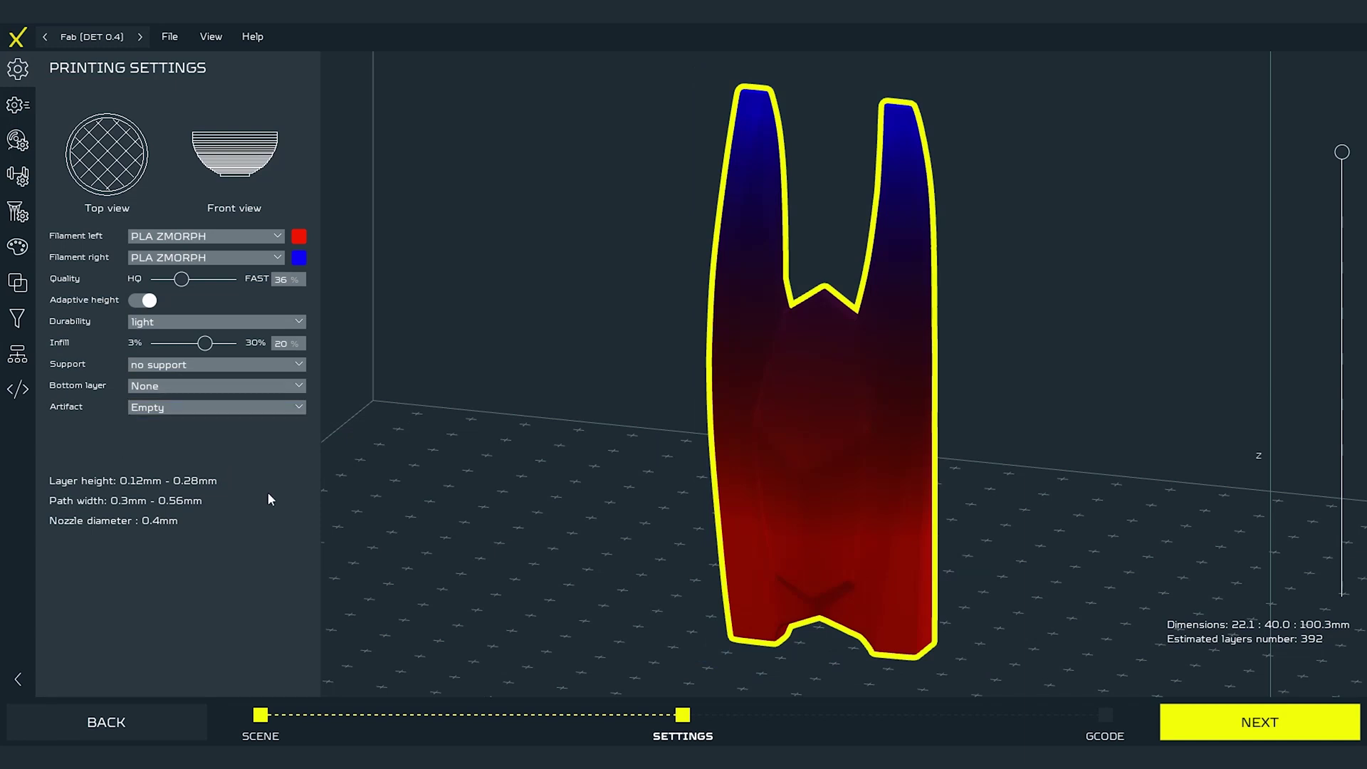
left_click(1255, 719)
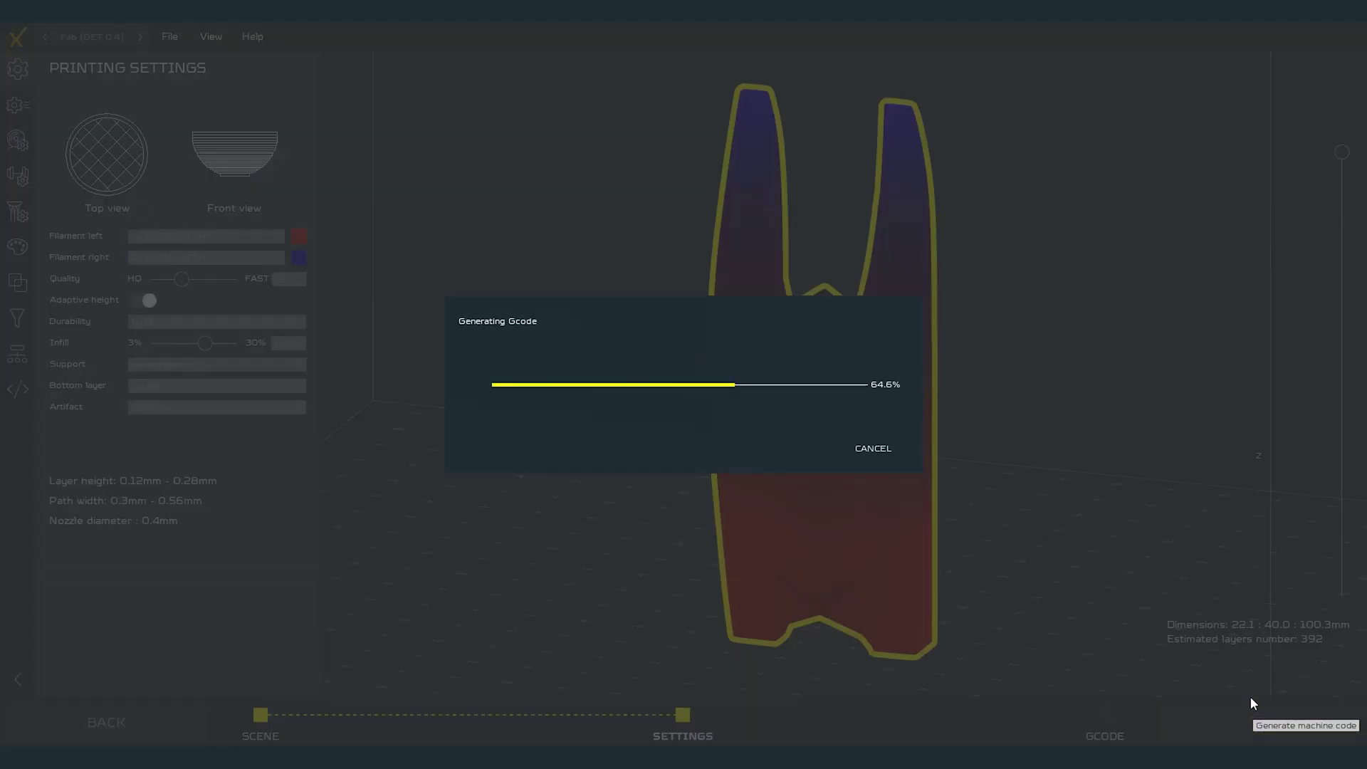